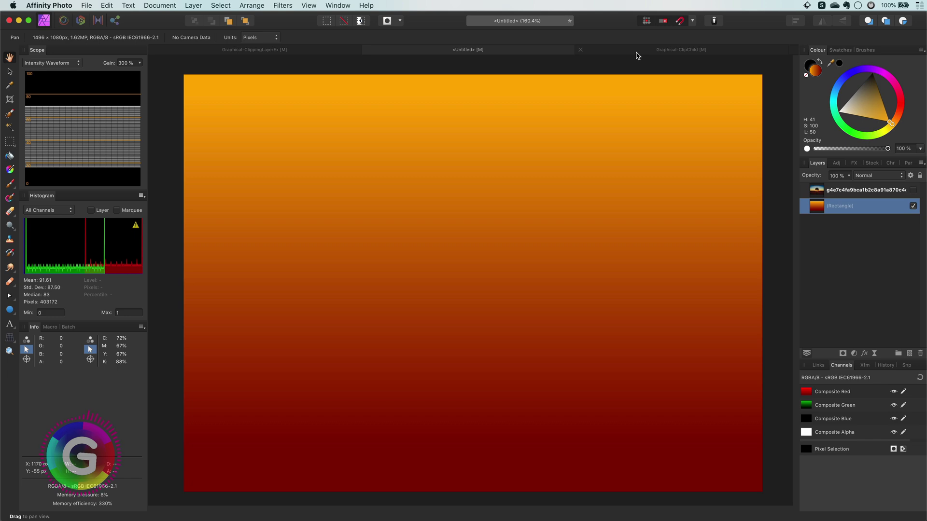
In Graphical-ClipChild, move the lips layer to the top and clip the Recolour adjustment into it
{"action": "left_click", "coordinate": [638, 52]}
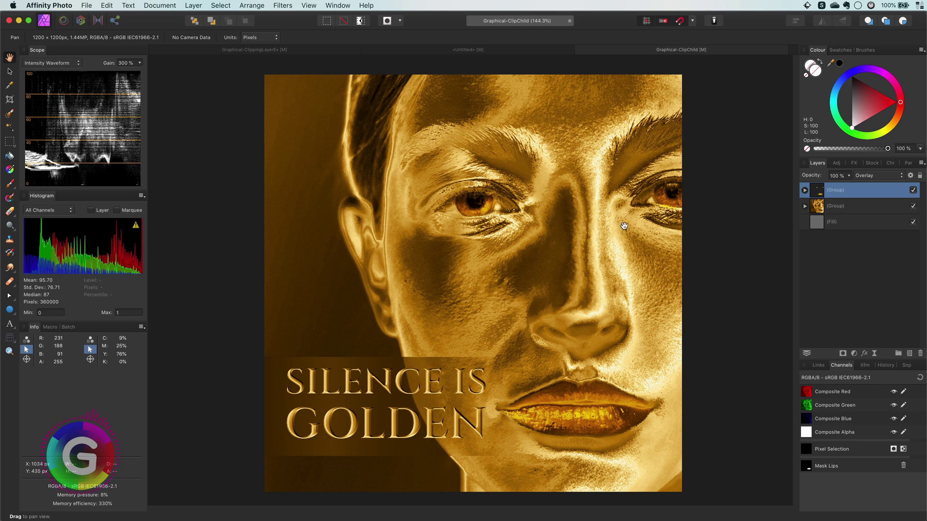
{"action": "left_click", "coordinate": [804, 191]}
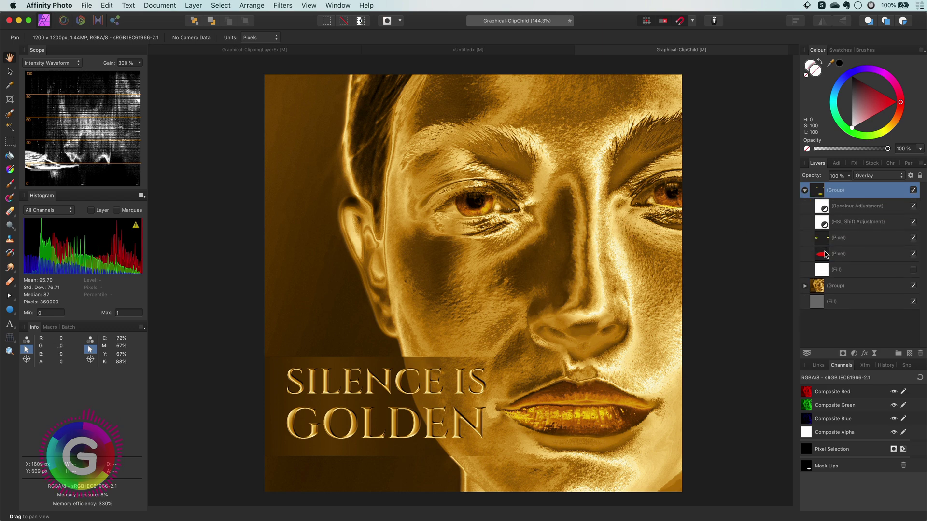
{"action": "left_click_drag", "start_coordinate": [826, 253], "coordinate": [863, 187]}
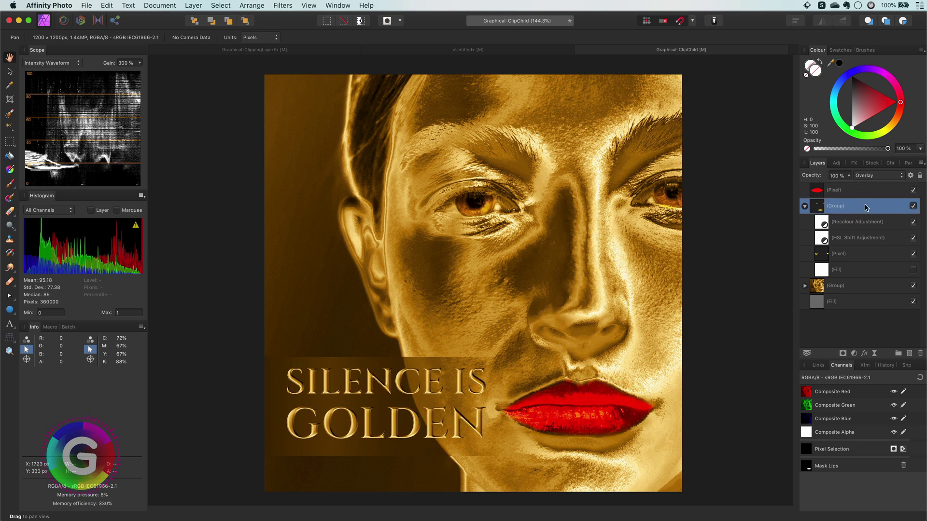
{"action": "left_click_drag", "start_coordinate": [822, 225], "coordinate": [855, 198]}
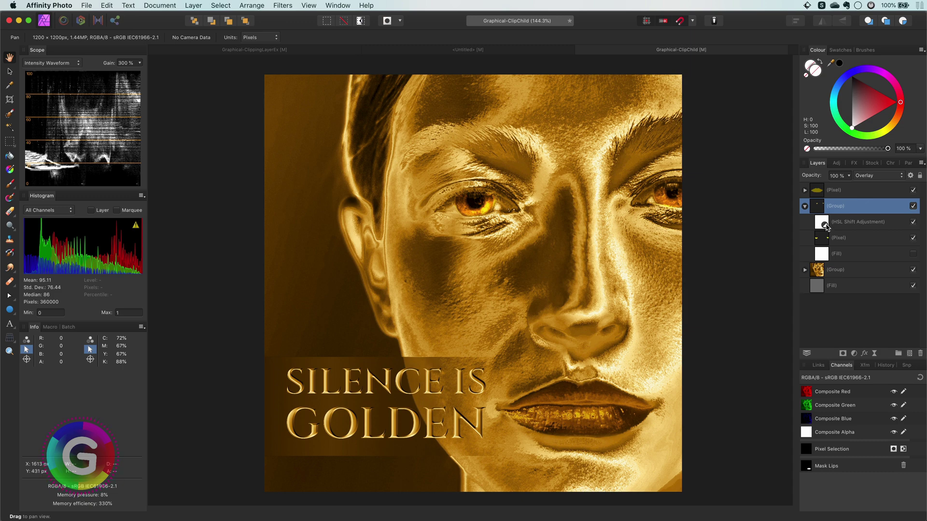
{"action": "left_click", "coordinate": [805, 190]}
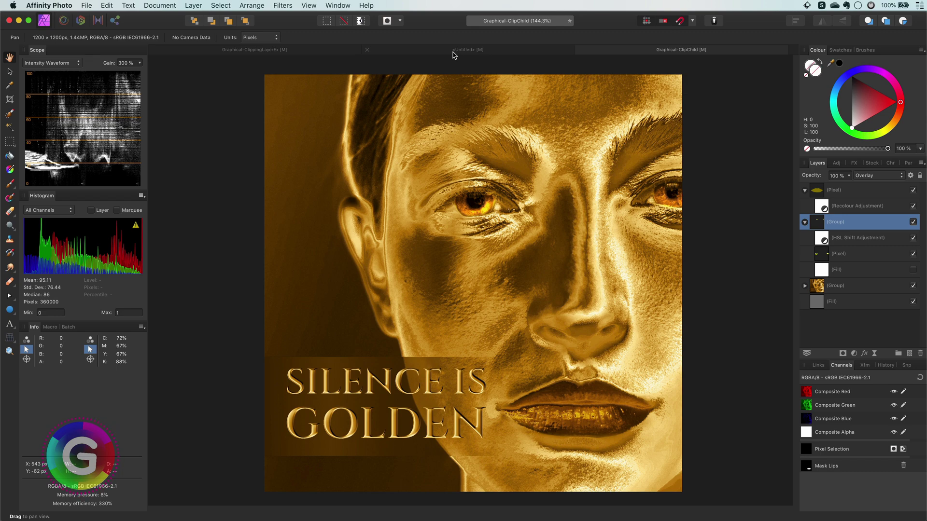
Make the tree sunset photo visible and draw a circle over the tree with the Ellipse Tool
{"action": "left_click", "coordinate": [453, 51]}
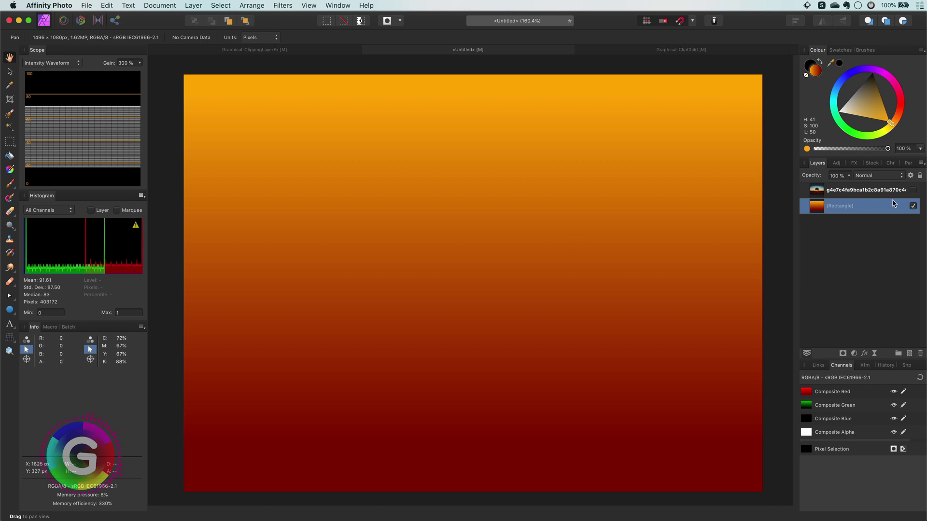
{"action": "left_click", "coordinate": [912, 190]}
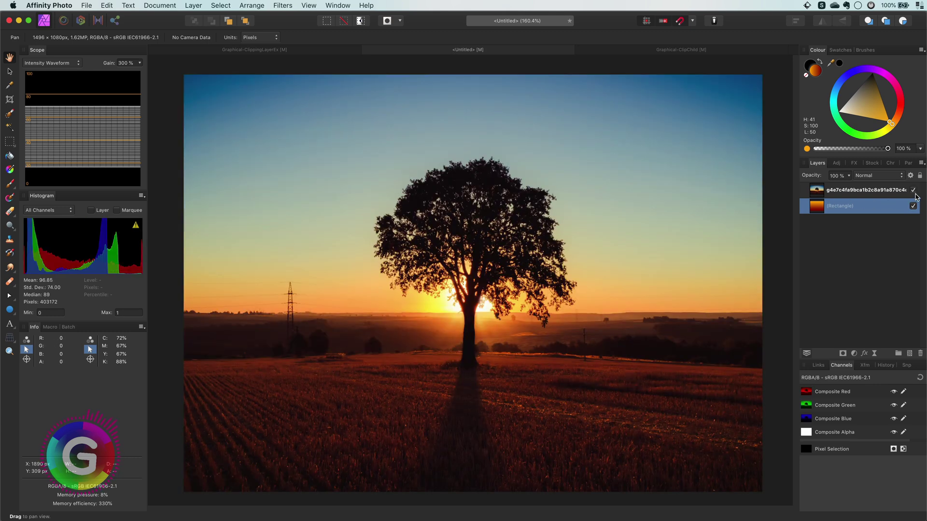
{"action": "left_click", "coordinate": [13, 313]}
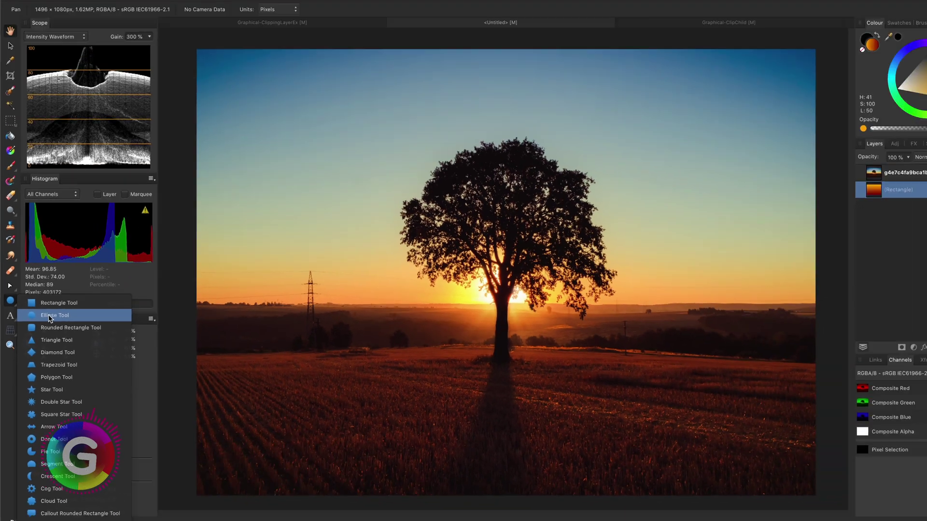
{"action": "left_click", "coordinate": [72, 179]}
{"action": "left_click_drag", "start_coordinate": [344, 142], "coordinate": [618, 417]}
Move the Ellipse layer above the photo and centre the circle on the canvas
{"action": "left_click", "coordinate": [12, 74]}
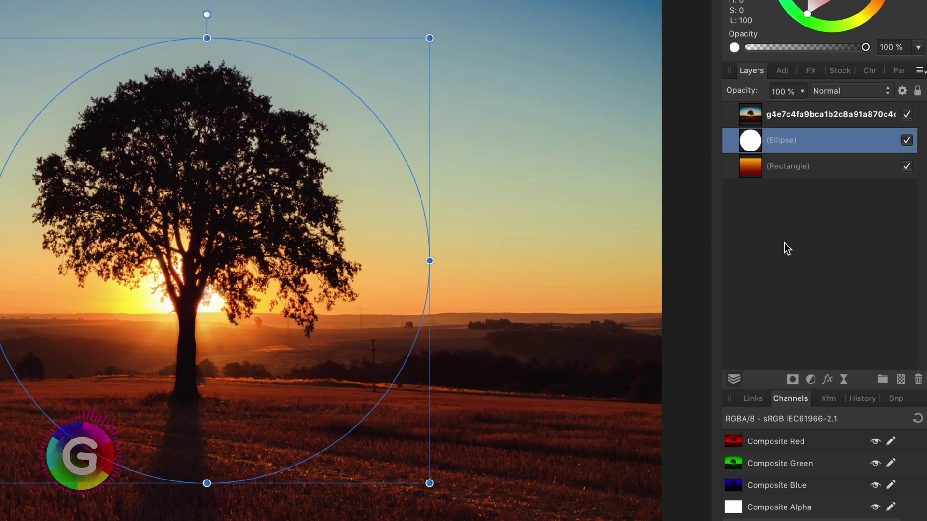
{"action": "left_click_drag", "start_coordinate": [750, 143], "coordinate": [748, 108]}
{"action": "left_click_drag", "start_coordinate": [507, 333], "coordinate": [495, 337]}
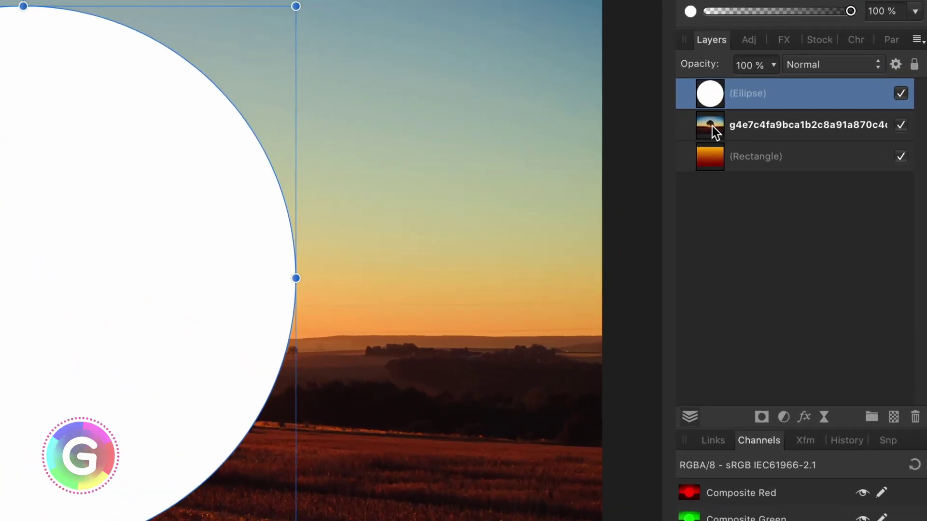
Clip the sunset tree photo inside the Ellipse layer, then select the Ellipse layer
{"action": "left_click_drag", "start_coordinate": [712, 126], "coordinate": [764, 116]}
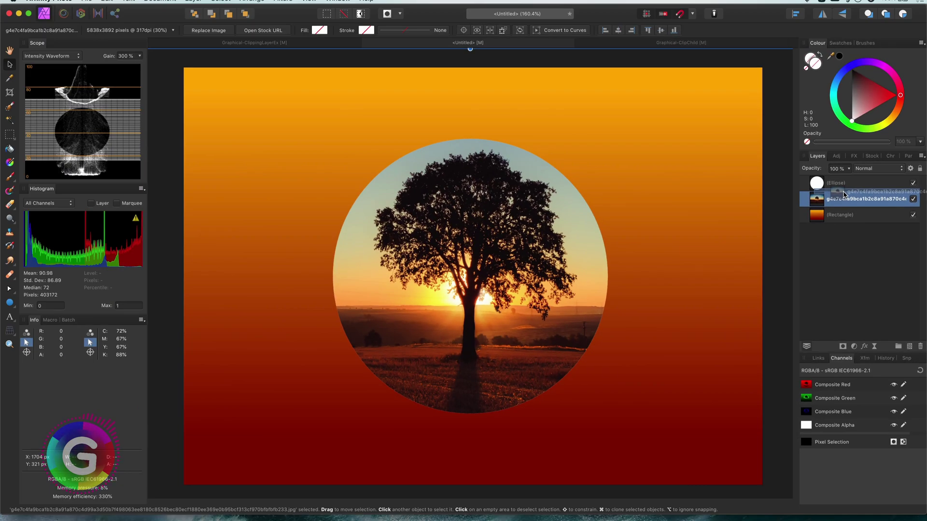
{"action": "left_click_drag", "start_coordinate": [844, 193], "coordinate": [843, 194]}
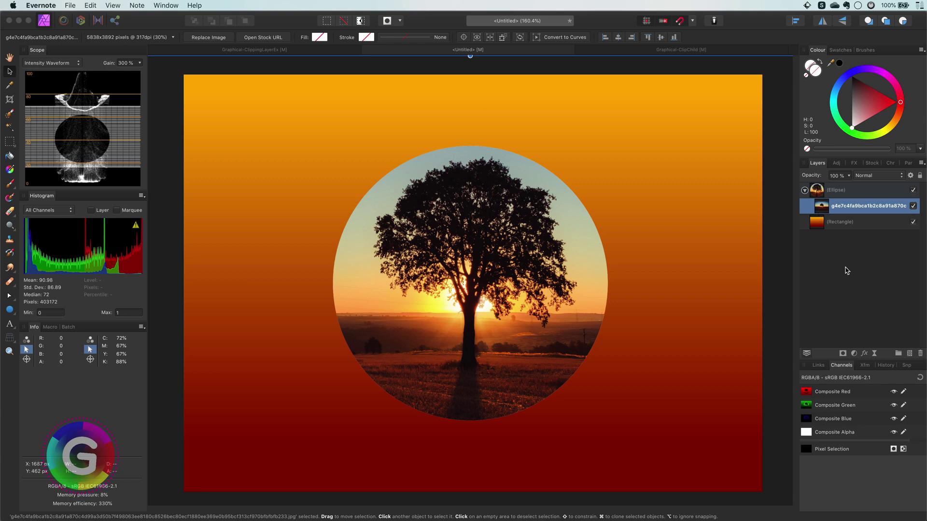
{"action": "left_click", "coordinate": [845, 270]}
{"action": "left_click", "coordinate": [825, 209]}
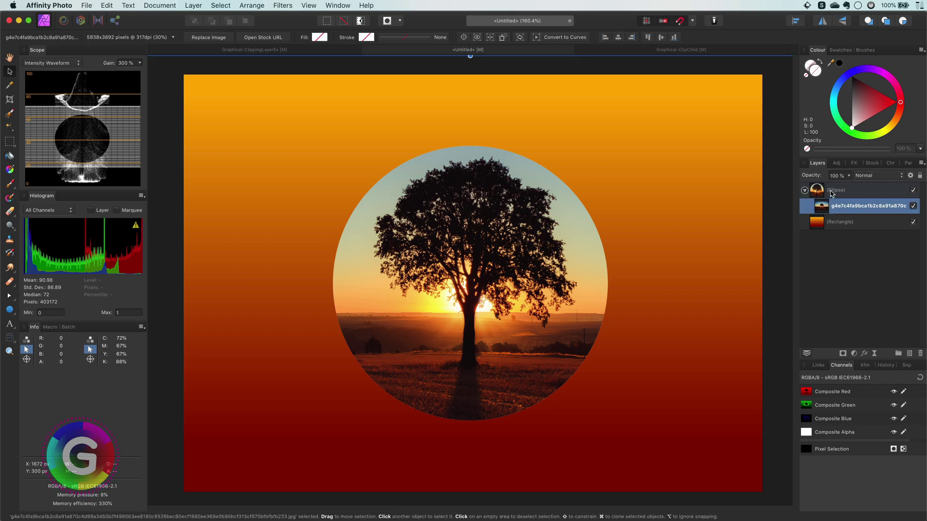
{"action": "left_click", "coordinate": [831, 192]}
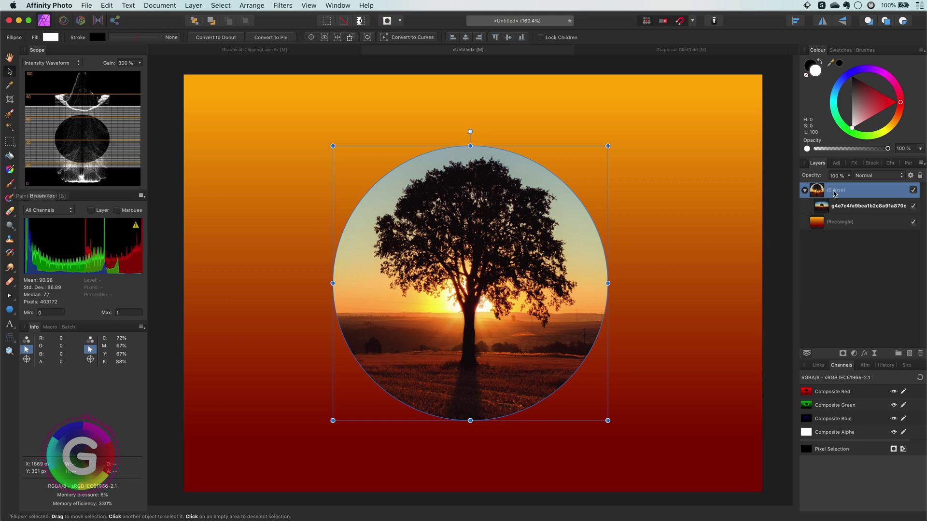
Paint dark strokes inside the circle and beside the trunk with the Paint Brush Tool
{"action": "left_click", "coordinate": [10, 183]}
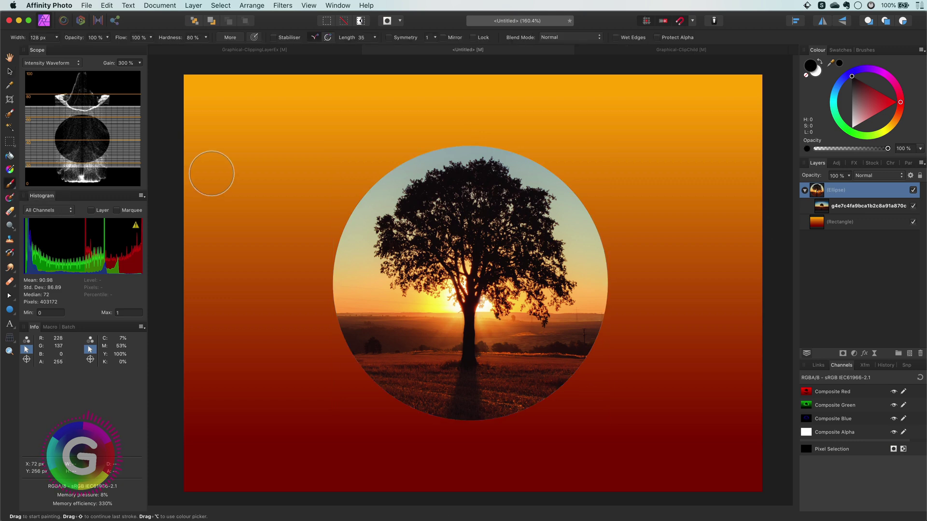
{"action": "mouse_move", "coordinate": [314, 155]}
{"action": "left_mouse_down"}
{"action": "mouse_move", "coordinate": [259, 269]}
{"action": "mouse_move", "coordinate": [271, 350]}
{"action": "mouse_move", "coordinate": [319, 422]}
{"action": "mouse_move", "coordinate": [288, 166]}
{"action": "mouse_move", "coordinate": [311, 124]}
{"action": "mouse_move", "coordinate": [267, 159]}
{"action": "mouse_move", "coordinate": [271, 402]}
{"action": "mouse_move", "coordinate": [289, 415]}
{"action": "mouse_move", "coordinate": [470, 331]}
{"action": "left_mouse_up"}
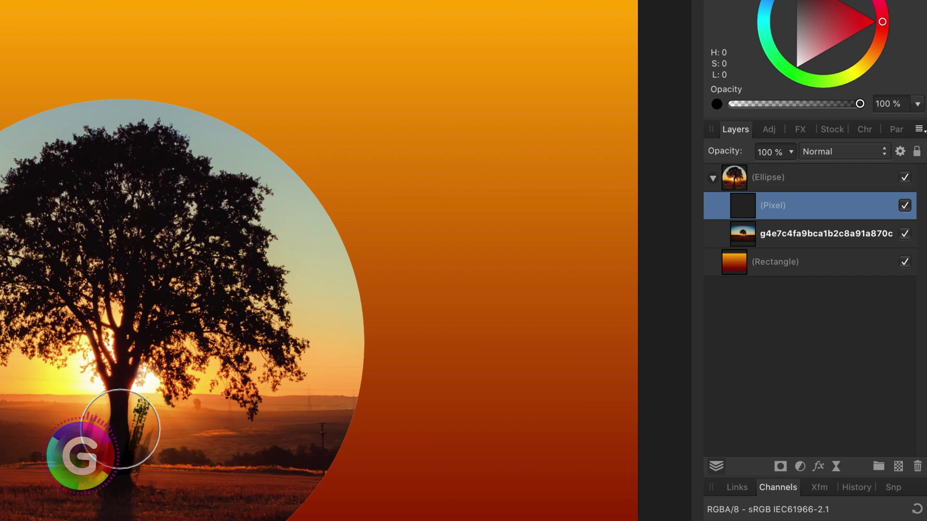
{"action": "left_click_drag", "start_coordinate": [120, 429], "coordinate": [121, 429]}
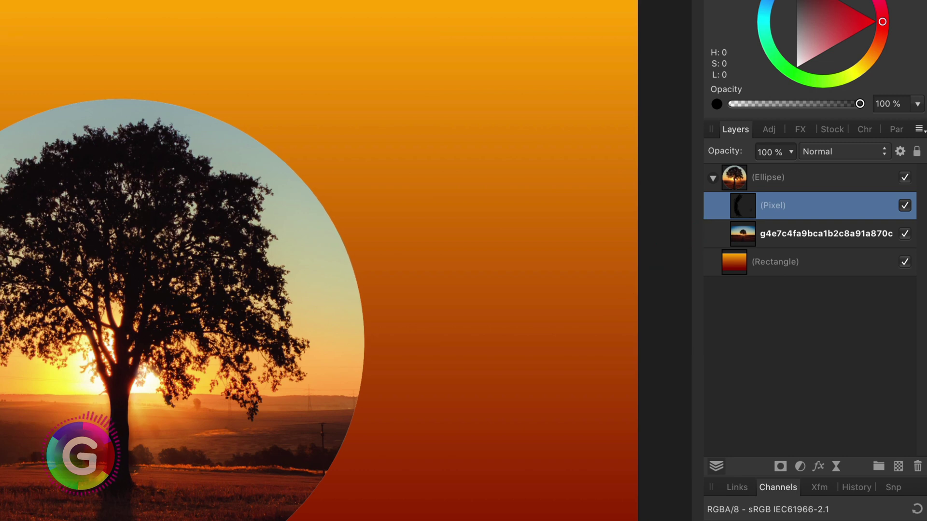
Rasterise the circle layer, then pull the tree photo back out of it
{"action": "left_click", "coordinate": [738, 177]}
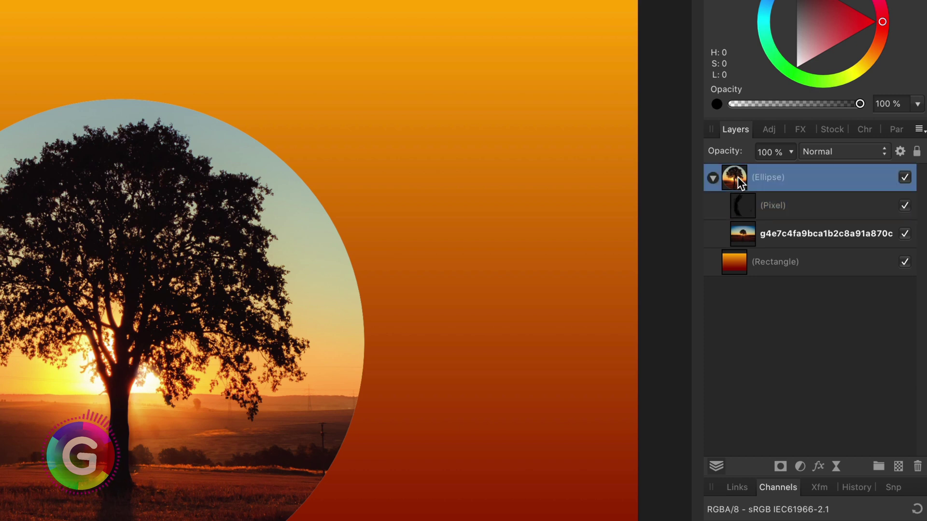
{"action": "right_click", "coordinate": [737, 176]}
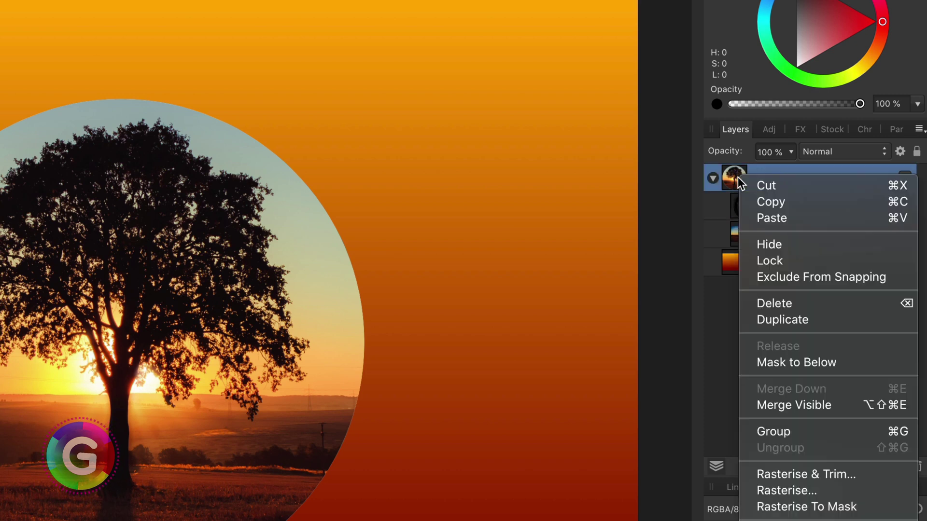
{"action": "left_click", "coordinate": [804, 493]}
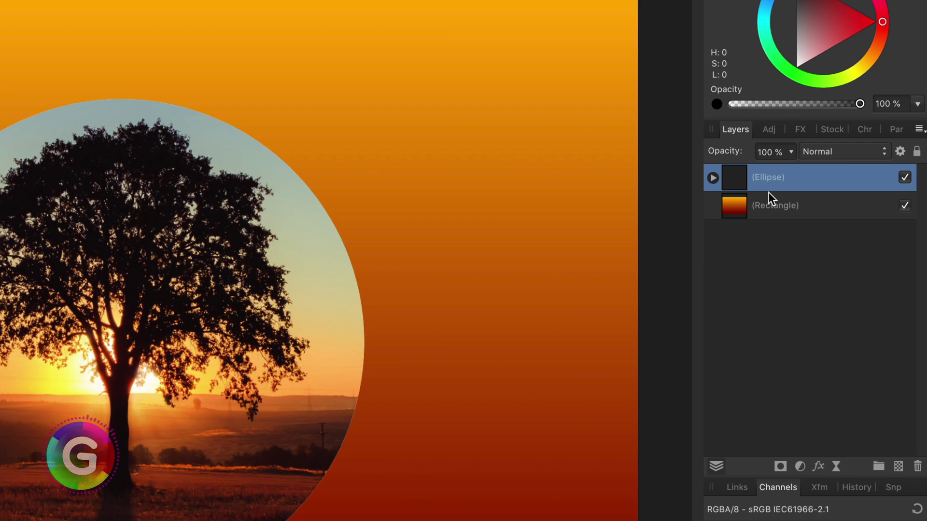
{"action": "left_click", "coordinate": [713, 178]}
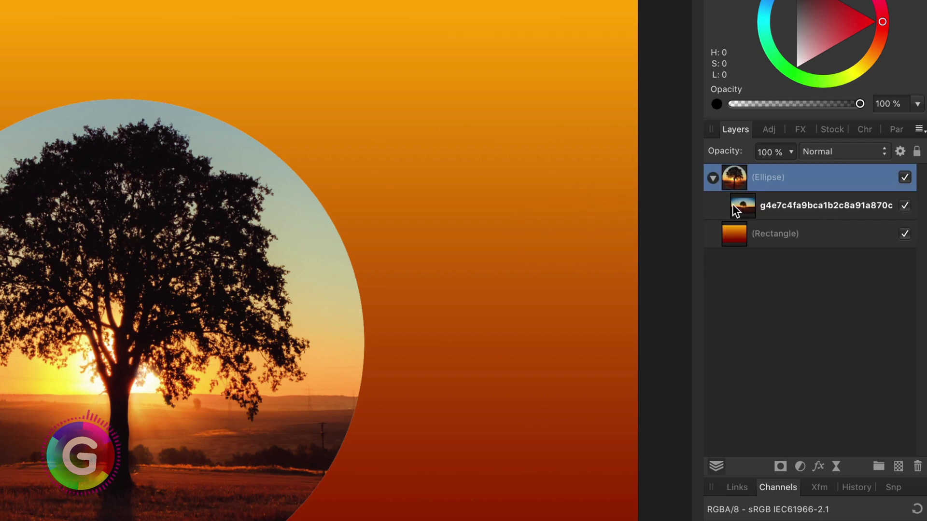
{"action": "left_click", "coordinate": [750, 210]}
{"action": "left_click_drag", "start_coordinate": [749, 209], "coordinate": [713, 225]}
Rasterise & Trim the circle and clip the tree photo into the new Pixel layer
{"action": "left_click", "coordinate": [733, 183]}
{"action": "right_click", "coordinate": [731, 179]}
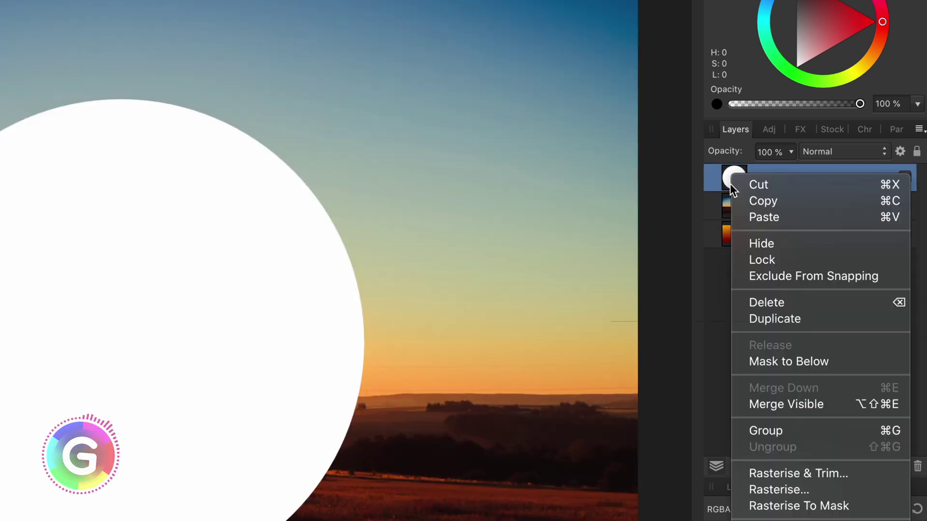
{"action": "left_click", "coordinate": [801, 474]}
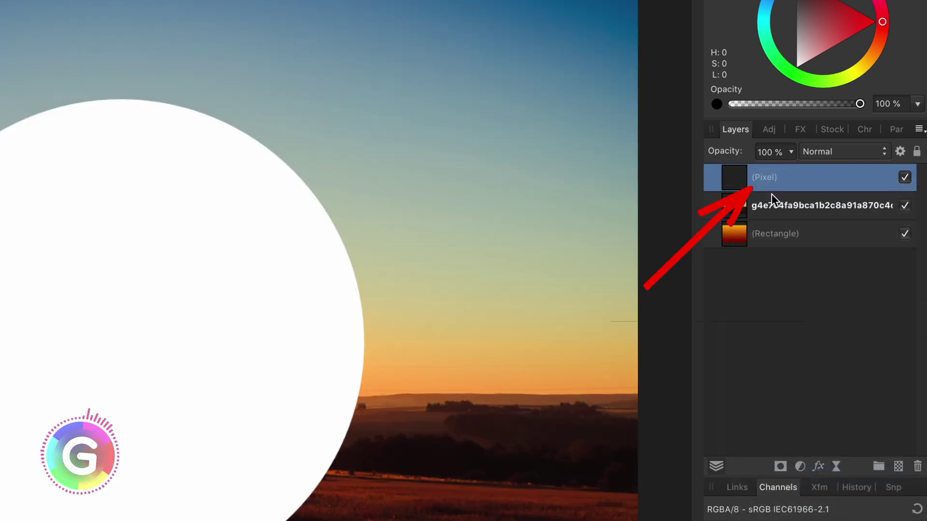
{"action": "left_click_drag", "start_coordinate": [736, 204], "coordinate": [778, 187]}
{"action": "left_click", "coordinate": [713, 177]}
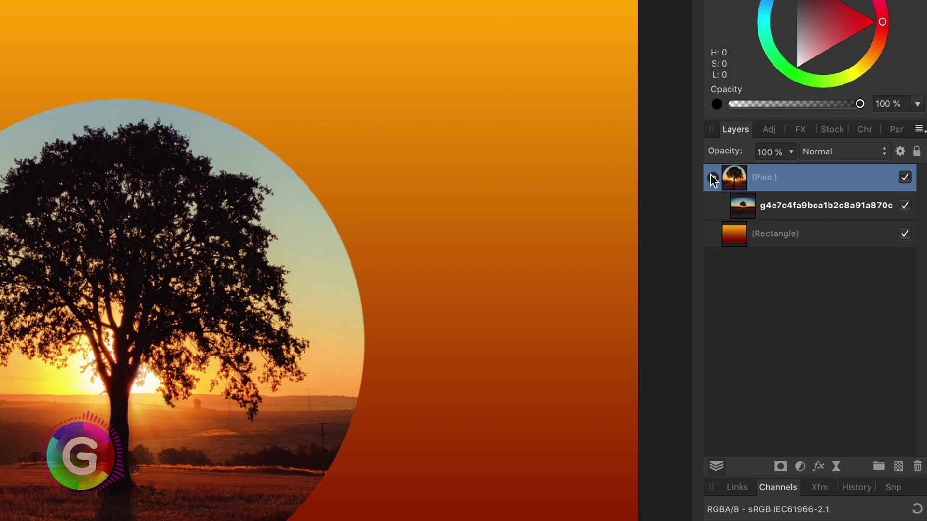
Undo the test strokes and pick the 64 px hard round brush from the Basic category
{"action": "mouse_move", "coordinate": [500, 351]}
{"action": "left_mouse_down"}
{"action": "mouse_move", "coordinate": [514, 335]}
{"action": "mouse_move", "coordinate": [446, 333]}
{"action": "mouse_move", "coordinate": [341, 372]}
{"action": "left_mouse_up"}
{"action": "key", "text": "ctrl+z"}
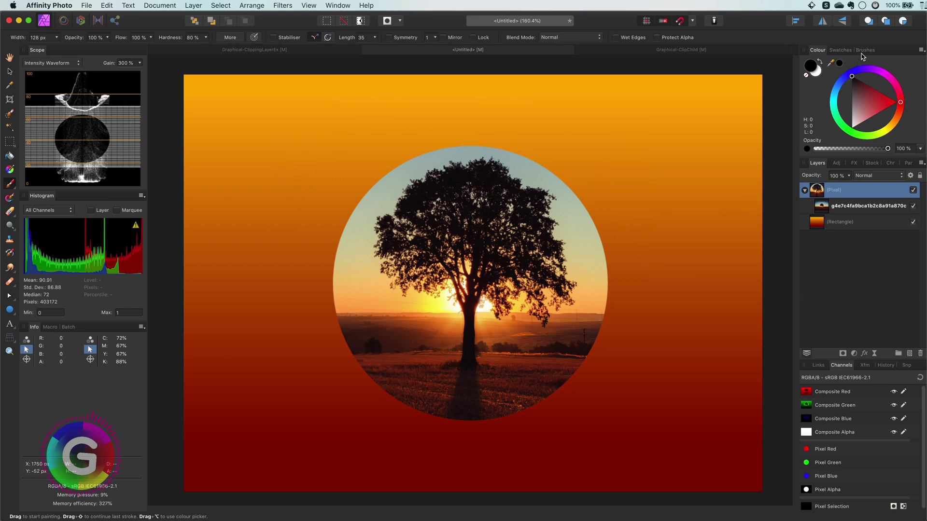
{"action": "left_click", "coordinate": [864, 50]}
{"action": "left_click", "coordinate": [863, 62]}
{"action": "left_click", "coordinate": [864, 60]}
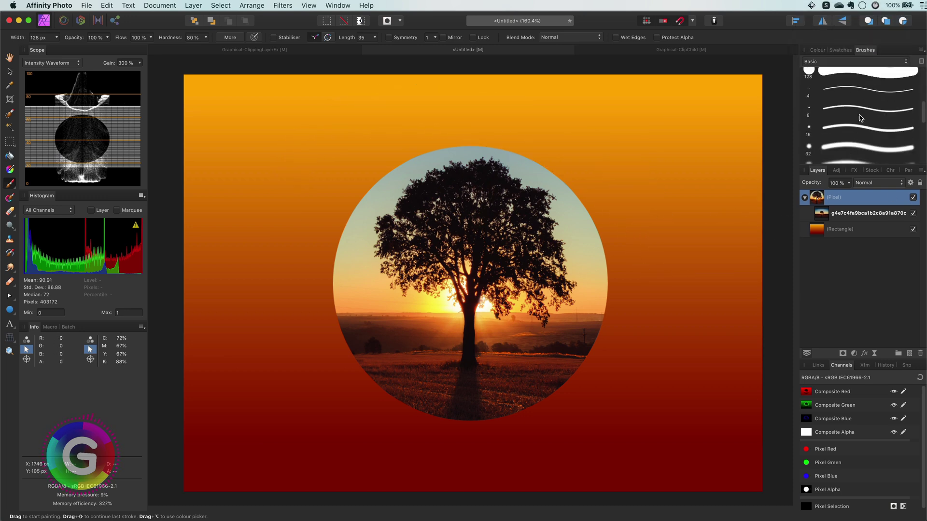
{"action": "scroll", "coordinate": [861, 117], "scroll_direction": "down", "scroll_amount": 3}
{"action": "left_click", "coordinate": [860, 112]}
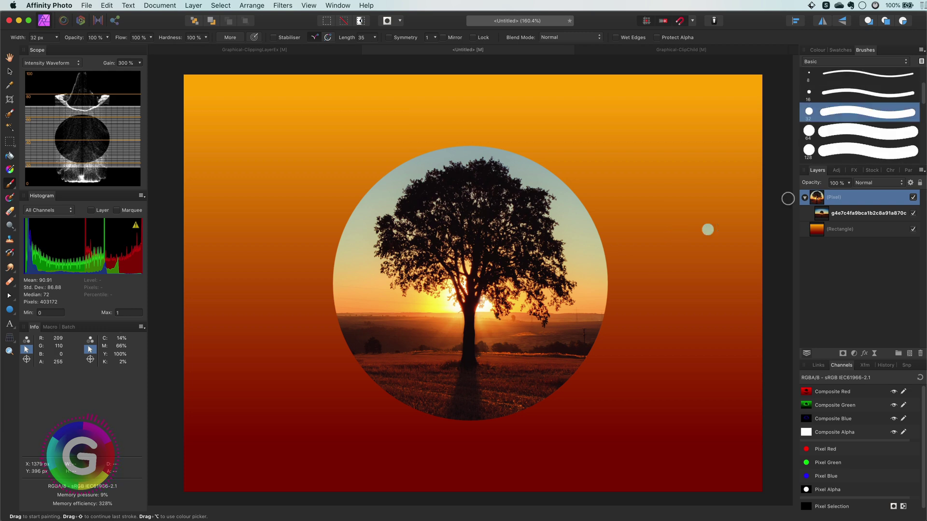
{"action": "left_click", "coordinate": [818, 51]}
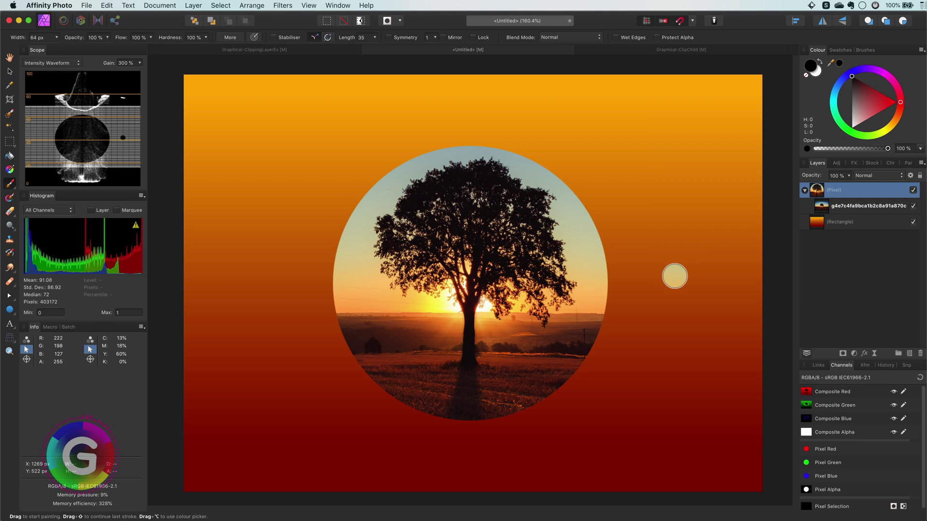
Paint a thick loop around the circle and extend the painted bands on both sides
{"action": "mouse_move", "coordinate": [674, 276]}
{"action": "left_mouse_down"}
{"action": "mouse_move", "coordinate": [646, 361]}
{"action": "mouse_move", "coordinate": [610, 410]}
{"action": "mouse_move", "coordinate": [575, 444]}
{"action": "mouse_move", "coordinate": [518, 463]}
{"action": "mouse_move", "coordinate": [339, 455]}
{"action": "mouse_move", "coordinate": [301, 393]}
{"action": "mouse_move", "coordinate": [284, 318]}
{"action": "mouse_move", "coordinate": [288, 233]}
{"action": "mouse_move", "coordinate": [330, 126]}
{"action": "mouse_move", "coordinate": [405, 89]}
{"action": "mouse_move", "coordinate": [524, 93]}
{"action": "mouse_move", "coordinate": [642, 130]}
{"action": "mouse_move", "coordinate": [707, 199]}
{"action": "mouse_move", "coordinate": [676, 273]}
{"action": "left_mouse_up"}
{"action": "left_click", "coordinate": [618, 344]}
{"action": "key", "text": "super+z"}
{"action": "mouse_move", "coordinate": [617, 370]}
{"action": "left_mouse_down"}
{"action": "mouse_move", "coordinate": [726, 413]}
{"action": "mouse_move", "coordinate": [672, 391]}
{"action": "mouse_move", "coordinate": [704, 394]}
{"action": "mouse_move", "coordinate": [650, 368]}
{"action": "mouse_move", "coordinate": [661, 336]}
{"action": "mouse_move", "coordinate": [684, 323]}
{"action": "mouse_move", "coordinate": [698, 309]}
{"action": "left_mouse_up"}
{"action": "mouse_move", "coordinate": [249, 374]}
{"action": "left_mouse_down"}
{"action": "mouse_move", "coordinate": [259, 379]}
{"action": "mouse_move", "coordinate": [282, 353]}
{"action": "mouse_move", "coordinate": [265, 326]}
{"action": "mouse_move", "coordinate": [227, 314]}
{"action": "mouse_move", "coordinate": [246, 313]}
{"action": "left_mouse_up"}
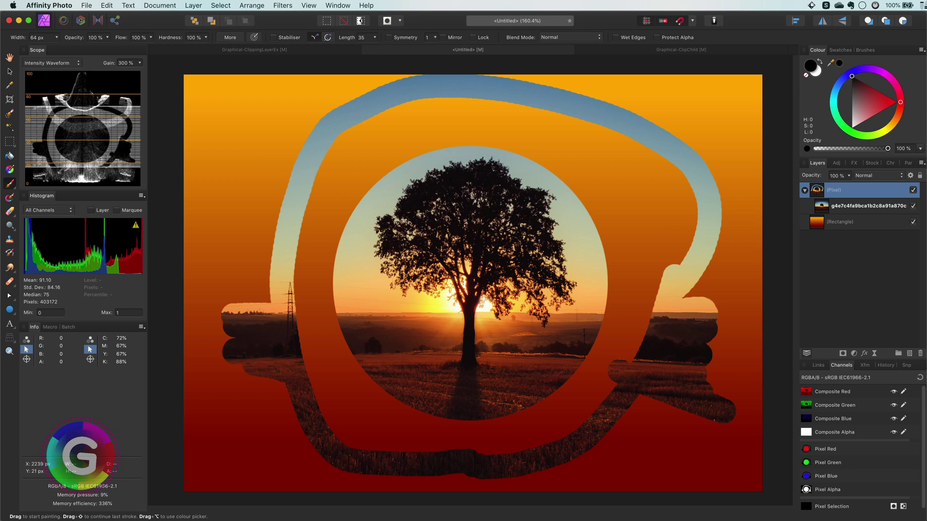
Take the tree photo out of the painted Pixel layer and clip it back in as a child
{"action": "left_click", "coordinate": [841, 213]}
{"action": "left_click", "coordinate": [841, 194]}
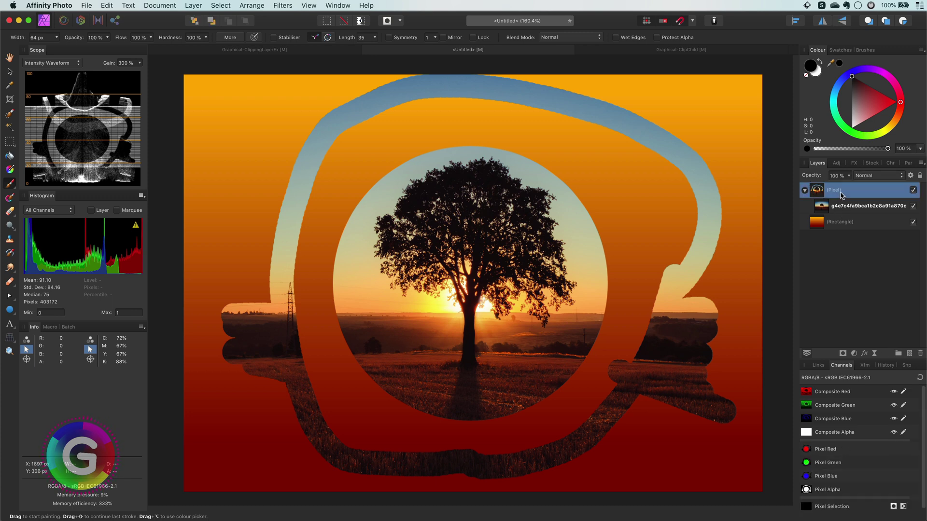
{"action": "left_click", "coordinate": [830, 208]}
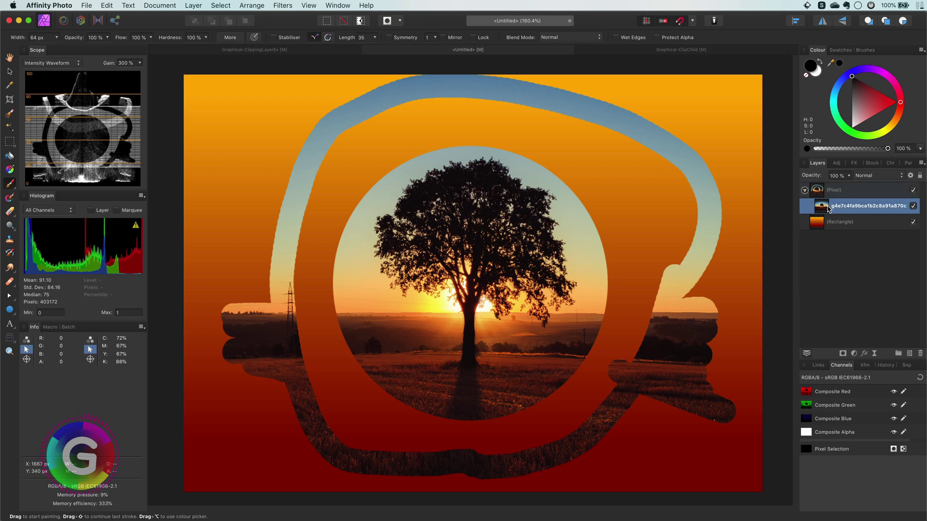
{"action": "left_click_drag", "start_coordinate": [824, 208], "coordinate": [815, 215]}
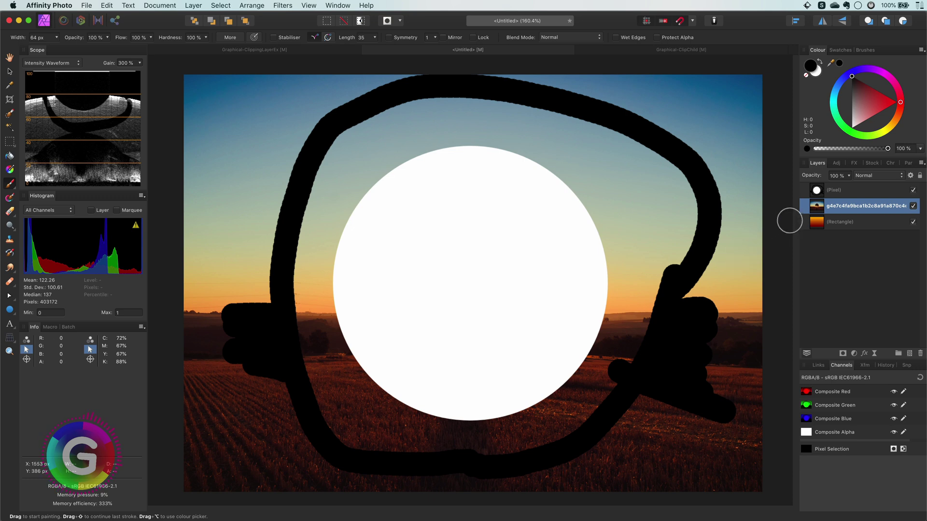
{"action": "left_click_drag", "start_coordinate": [815, 209], "coordinate": [837, 199]}
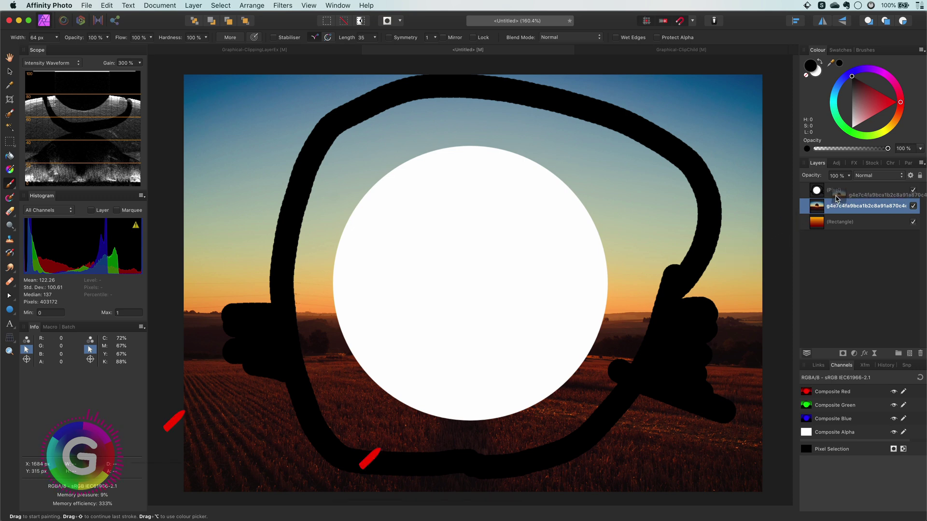
{"action": "left_click_drag", "start_coordinate": [836, 198], "coordinate": [819, 215]}
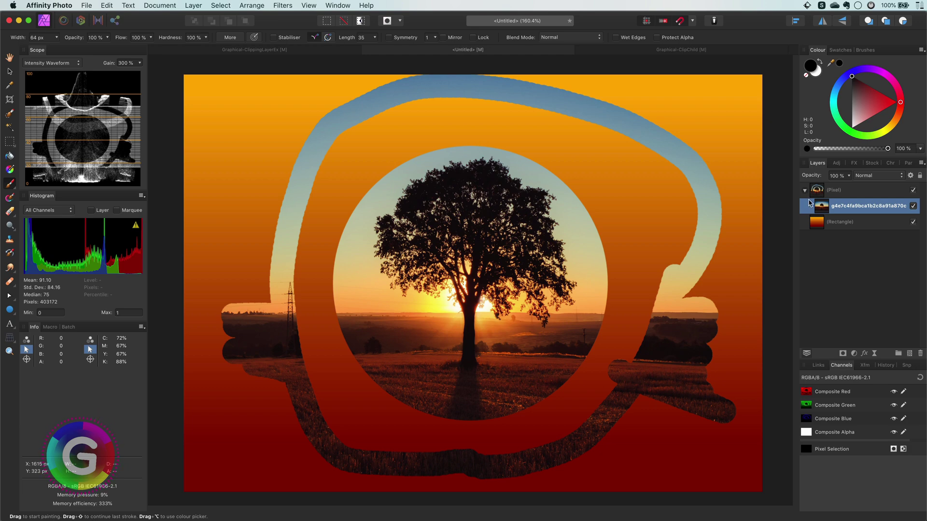
Erase the left protrusion and ring edge on the Pixel layer with an enlarged Erase Brush
{"action": "mouse_move", "coordinate": [36, 268]}
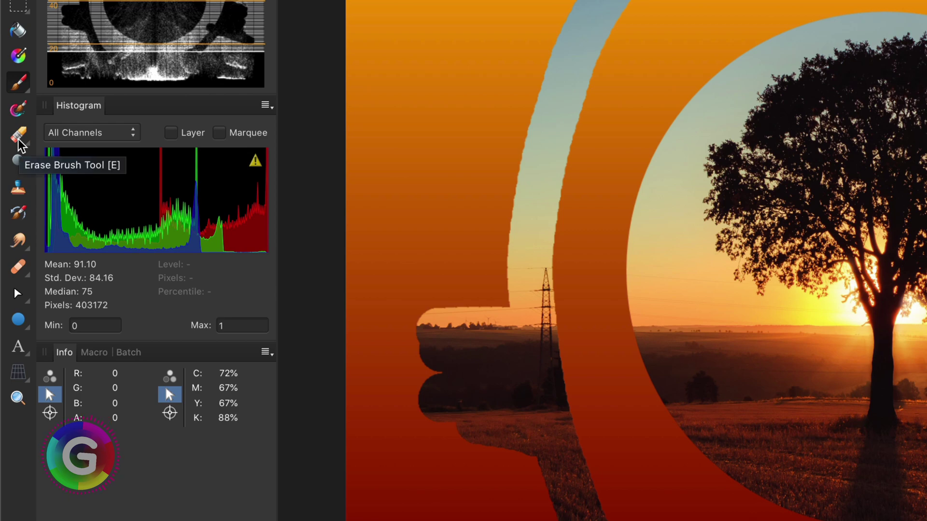
{"action": "left_click", "coordinate": [18, 138]}
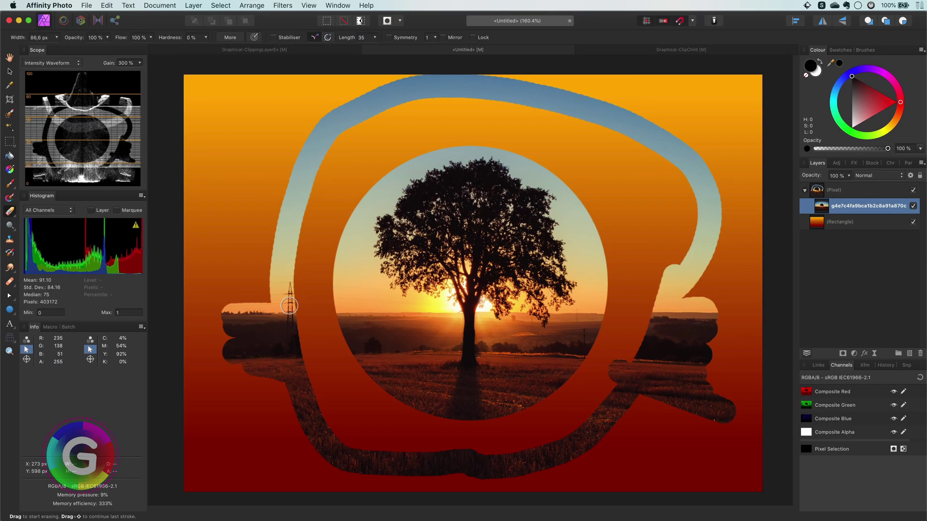
{"action": "left_click", "coordinate": [823, 192]}
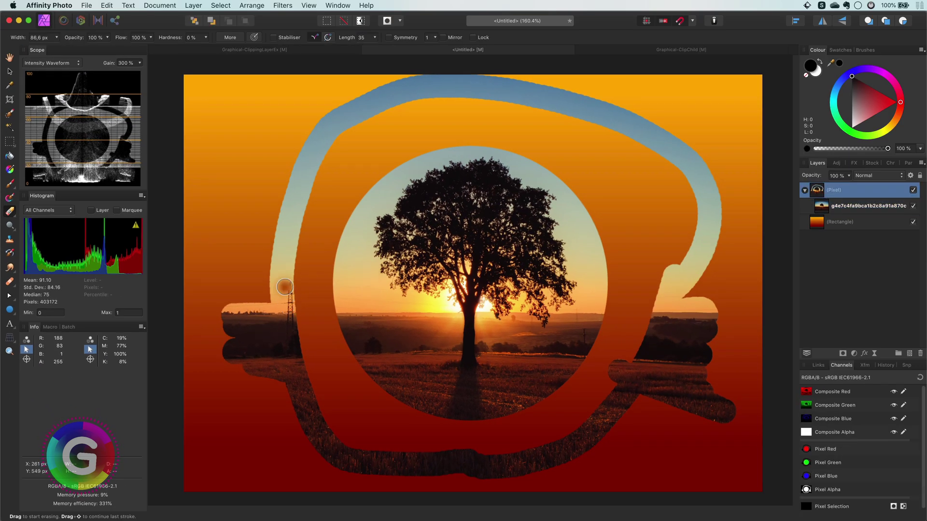
{"action": "mouse_move", "coordinate": [282, 290]}
{"action": "left_mouse_down"}
{"action": "mouse_move", "coordinate": [296, 334]}
{"action": "mouse_move", "coordinate": [237, 359]}
{"action": "mouse_move", "coordinate": [306, 169]}
{"action": "mouse_move", "coordinate": [276, 362]}
{"action": "mouse_move", "coordinate": [447, 472]}
{"action": "mouse_move", "coordinate": [691, 325]}
{"action": "mouse_move", "coordinate": [686, 282]}
{"action": "mouse_move", "coordinate": [485, 475]}
{"action": "mouse_move", "coordinate": [271, 368]}
{"action": "mouse_move", "coordinate": [274, 327]}
{"action": "mouse_move", "coordinate": [220, 280]}
{"action": "mouse_move", "coordinate": [262, 295]}
{"action": "mouse_move", "coordinate": [383, 108]}
{"action": "mouse_move", "coordinate": [712, 178]}
{"action": "mouse_move", "coordinate": [673, 307]}
{"action": "mouse_move", "coordinate": [733, 416]}
{"action": "mouse_move", "coordinate": [647, 355]}
{"action": "mouse_move", "coordinate": [404, 468]}
{"action": "mouse_move", "coordinate": [629, 114]}
{"action": "mouse_move", "coordinate": [499, 79]}
{"action": "mouse_move", "coordinate": [323, 115]}
{"action": "mouse_move", "coordinate": [813, 323]}
{"action": "left_mouse_up"}
{"action": "key", "text": "bracketright"}
{"action": "key", "text": "bracketright"}
{"action": "key", "text": "bracketright"}
Swap the colours, pull the tree photo out of the circle layer, and select the white circle
{"action": "key", "text": "x"}
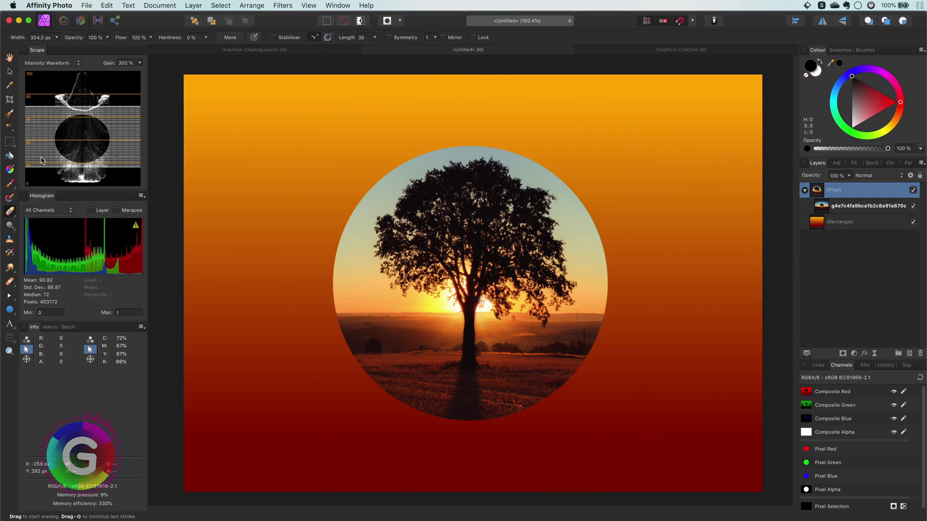
{"action": "left_click", "coordinate": [9, 57]}
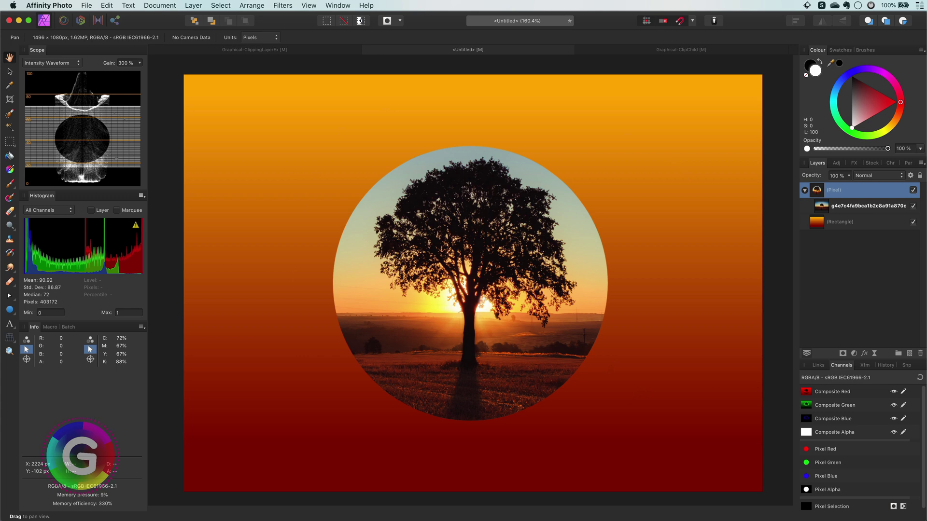
{"action": "left_click", "coordinate": [823, 207]}
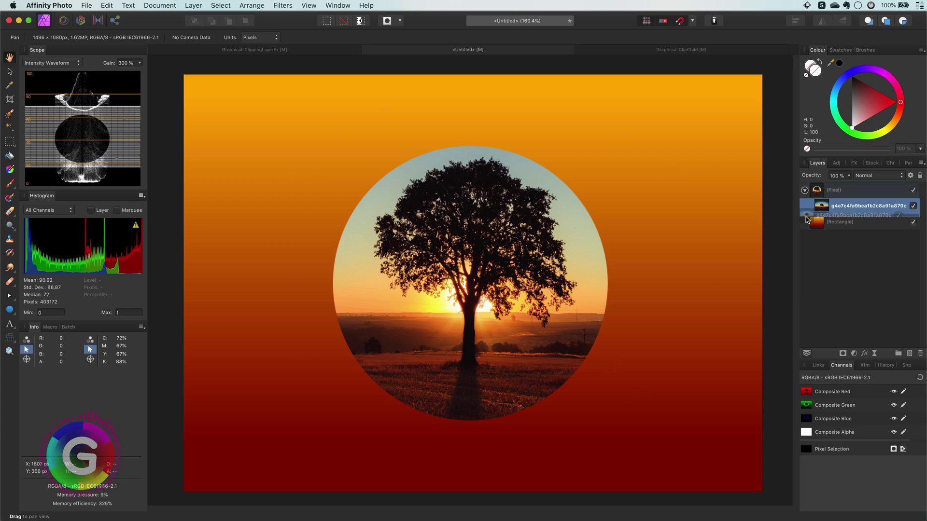
{"action": "left_click_drag", "start_coordinate": [806, 219], "coordinate": [807, 220]}
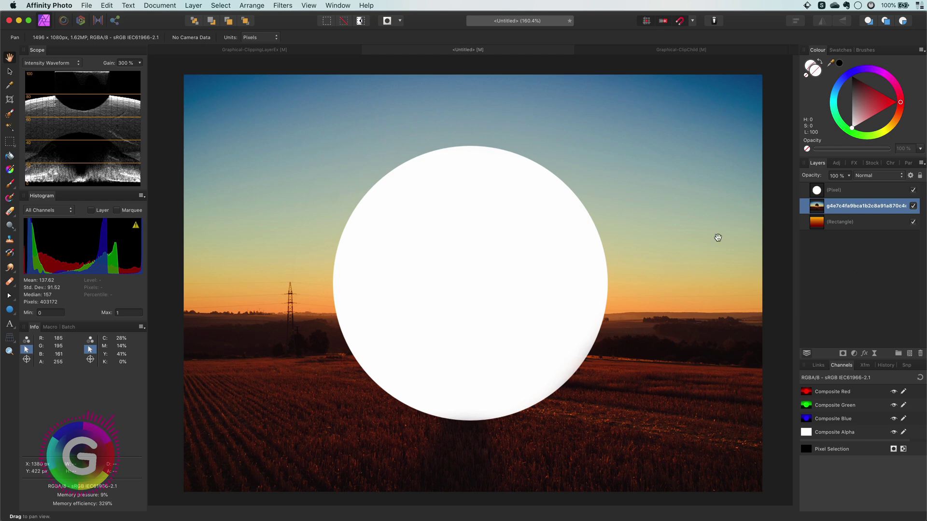
{"action": "left_click", "coordinate": [817, 191]}
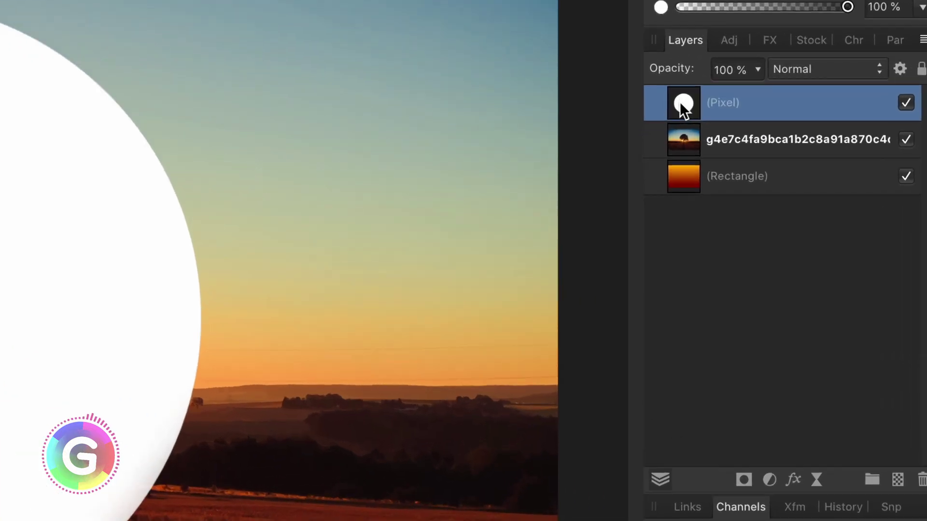
Nest the white circle onto the tree photo as its mask, then clear the layer selection
{"action": "left_click_drag", "start_coordinate": [815, 192], "coordinate": [812, 205]}
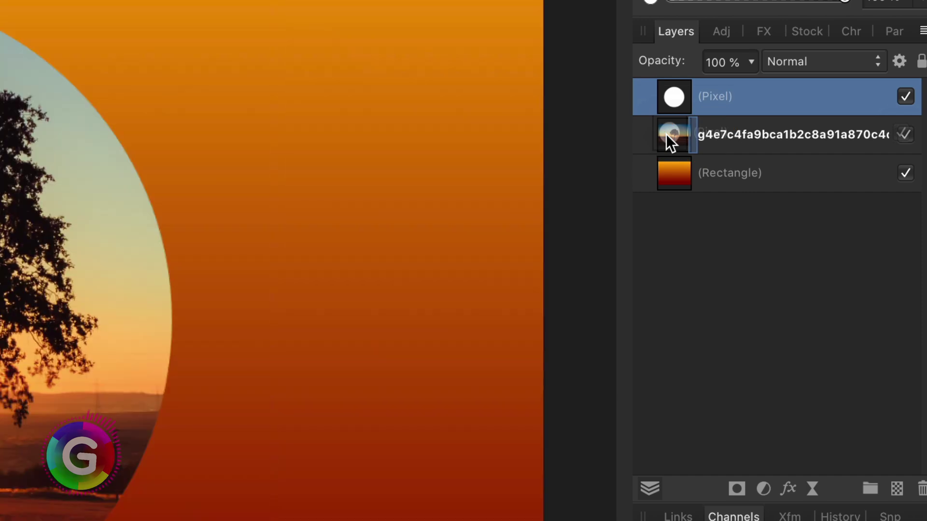
{"action": "left_click_drag", "start_coordinate": [665, 135], "coordinate": [665, 134]}
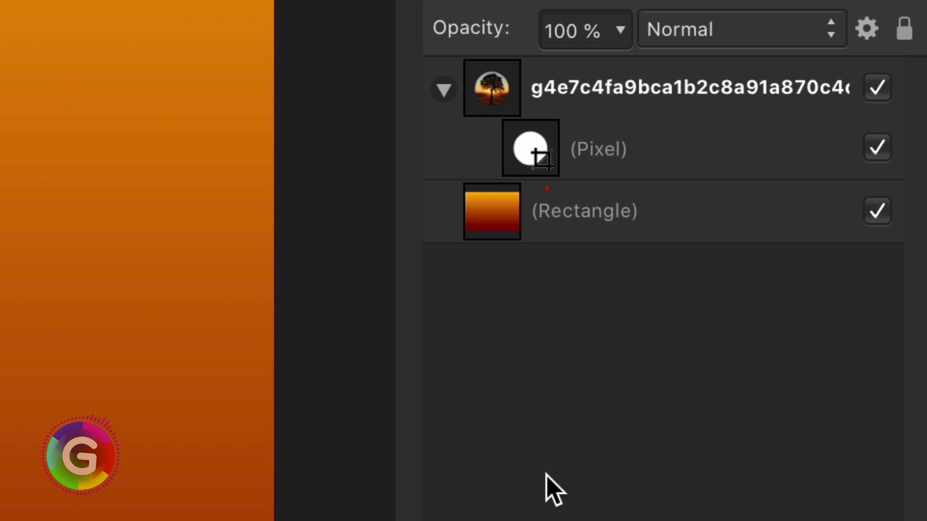
{"action": "left_click", "coordinate": [610, 91]}
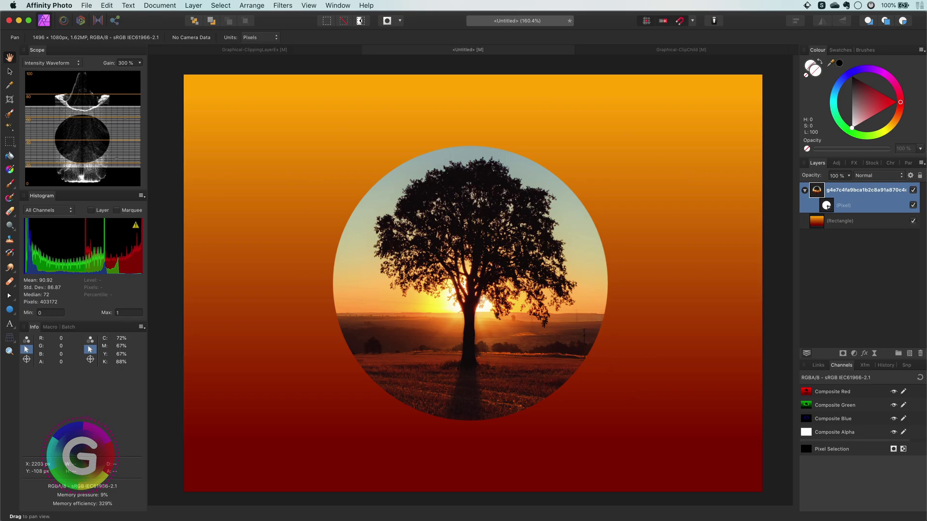
{"action": "key", "text": "super+alt+d"}
Duplicate the masked tree photo and clip the copy's photo inside its white circle layer
{"action": "left_click", "coordinate": [858, 190]}
{"action": "key", "text": "super+j"}
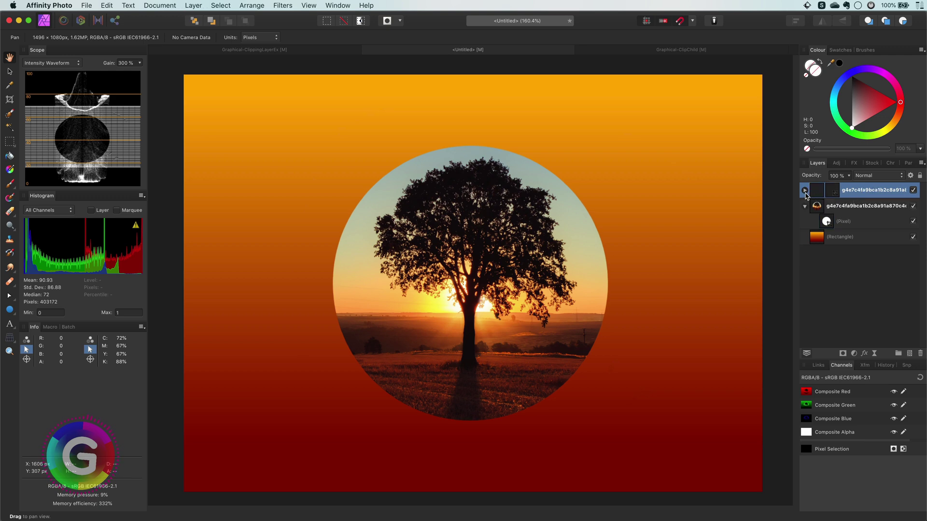
{"action": "left_click", "coordinate": [843, 225]}
{"action": "left_click_drag", "start_coordinate": [826, 237], "coordinate": [821, 218]}
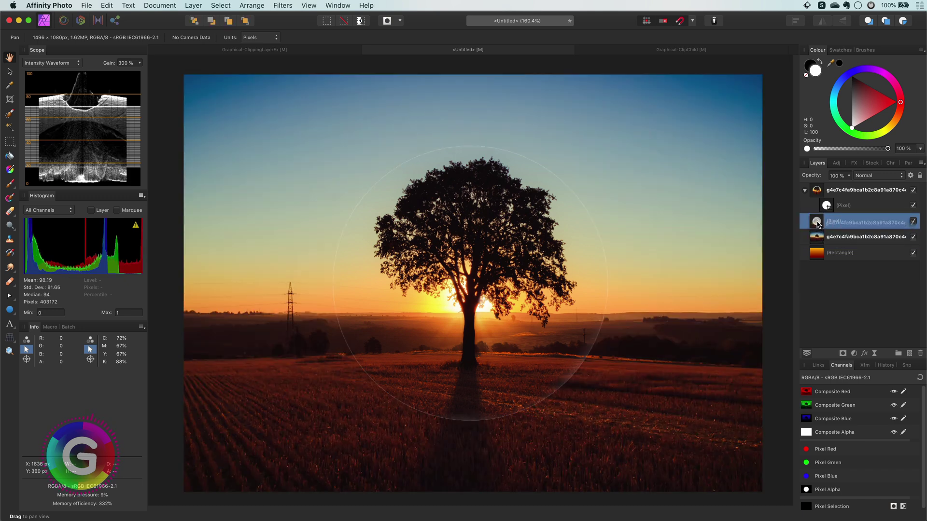
{"action": "left_click_drag", "start_coordinate": [817, 224], "coordinate": [818, 223]}
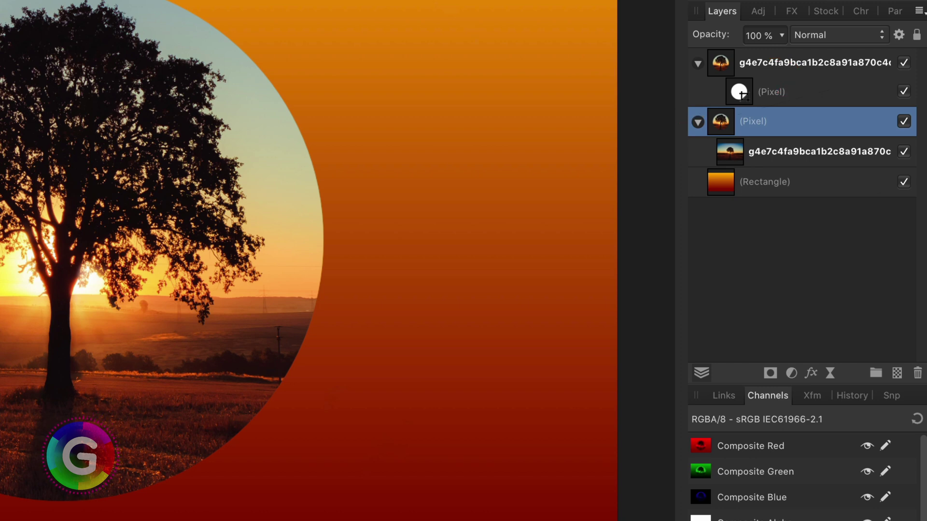
{"action": "left_click", "coordinate": [828, 99]}
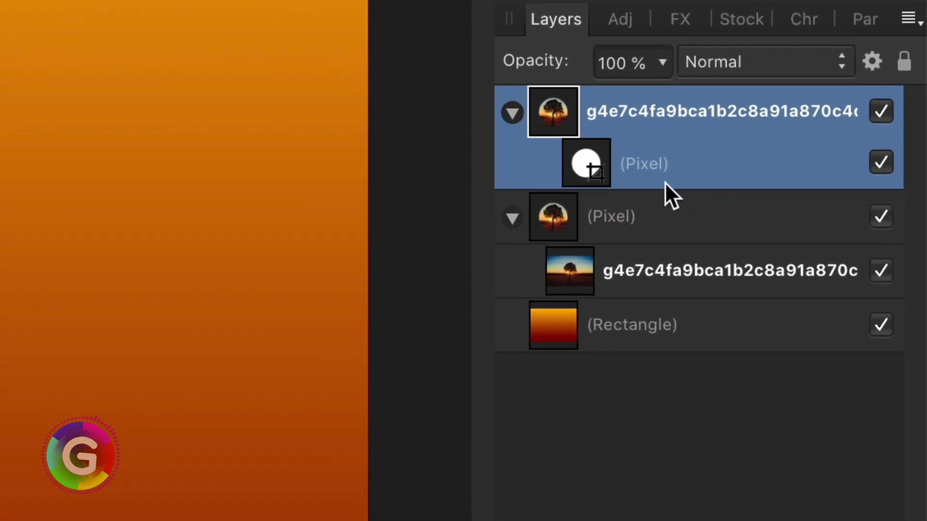
{"action": "left_click", "coordinate": [590, 169]}
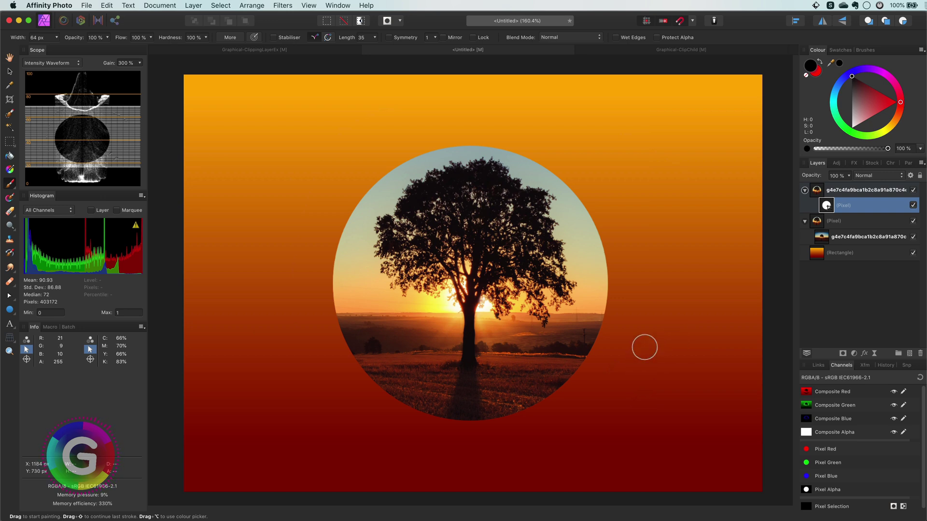
{"action": "mouse_move", "coordinate": [645, 347]}
{"action": "left_mouse_down"}
{"action": "mouse_move", "coordinate": [582, 131]}
{"action": "mouse_move", "coordinate": [436, 96]}
{"action": "mouse_move", "coordinate": [330, 120]}
{"action": "mouse_move", "coordinate": [267, 198]}
{"action": "mouse_move", "coordinate": [255, 322]}
{"action": "mouse_move", "coordinate": [436, 461]}
{"action": "left_mouse_up"}
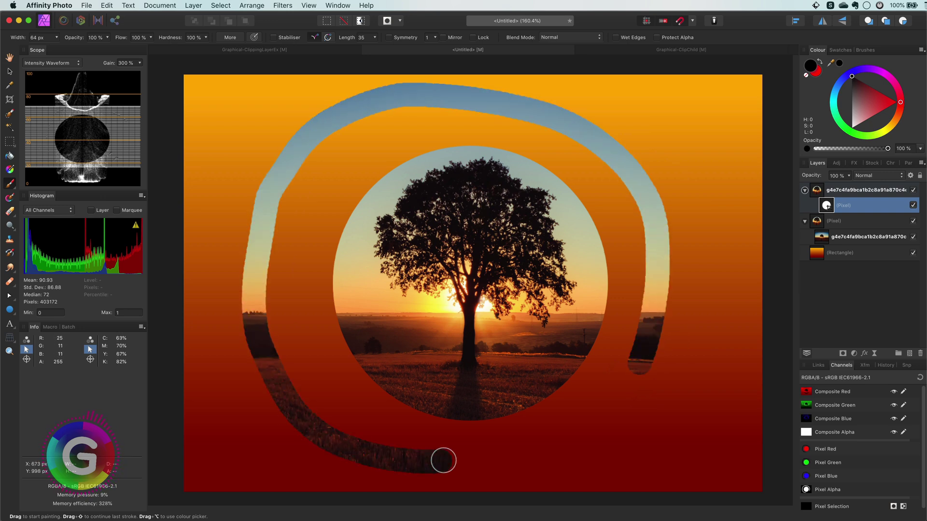
{"action": "left_click", "coordinate": [10, 213]}
{"action": "mouse_move", "coordinate": [457, 459]}
{"action": "left_mouse_down"}
{"action": "mouse_move", "coordinate": [309, 432]}
{"action": "mouse_move", "coordinate": [257, 371]}
{"action": "mouse_move", "coordinate": [241, 320]}
{"action": "left_mouse_up"}
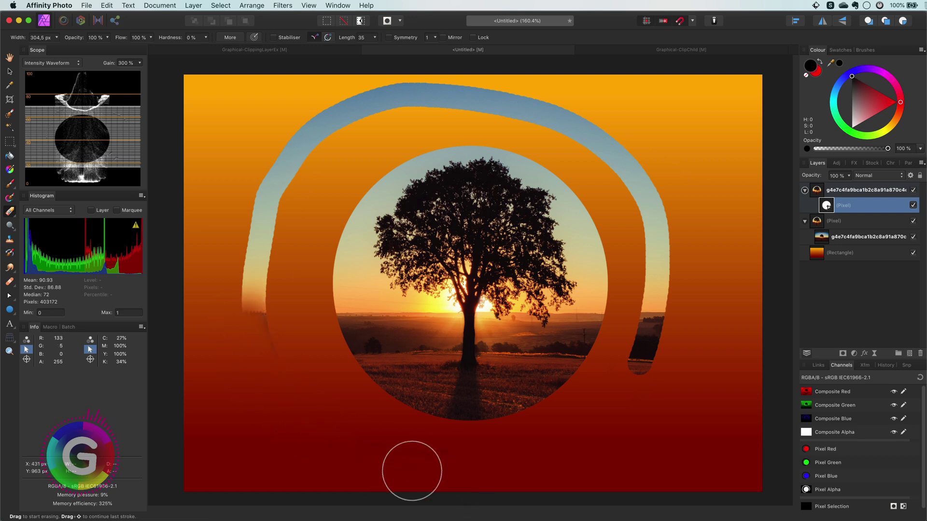
{"action": "mouse_move", "coordinate": [255, 248]}
{"action": "left_mouse_down"}
{"action": "mouse_move", "coordinate": [281, 161]}
{"action": "mouse_move", "coordinate": [329, 115]}
{"action": "mouse_move", "coordinate": [467, 107]}
{"action": "mouse_move", "coordinate": [421, 99]}
{"action": "mouse_move", "coordinate": [269, 174]}
{"action": "mouse_move", "coordinate": [243, 297]}
{"action": "mouse_move", "coordinate": [335, 150]}
{"action": "mouse_move", "coordinate": [402, 111]}
{"action": "mouse_move", "coordinate": [463, 97]}
{"action": "mouse_move", "coordinate": [567, 123]}
{"action": "mouse_move", "coordinate": [615, 150]}
{"action": "mouse_move", "coordinate": [650, 226]}
{"action": "mouse_move", "coordinate": [658, 293]}
{"action": "mouse_move", "coordinate": [641, 391]}
{"action": "mouse_move", "coordinate": [689, 234]}
{"action": "left_mouse_up"}
{"action": "key", "text": "h"}
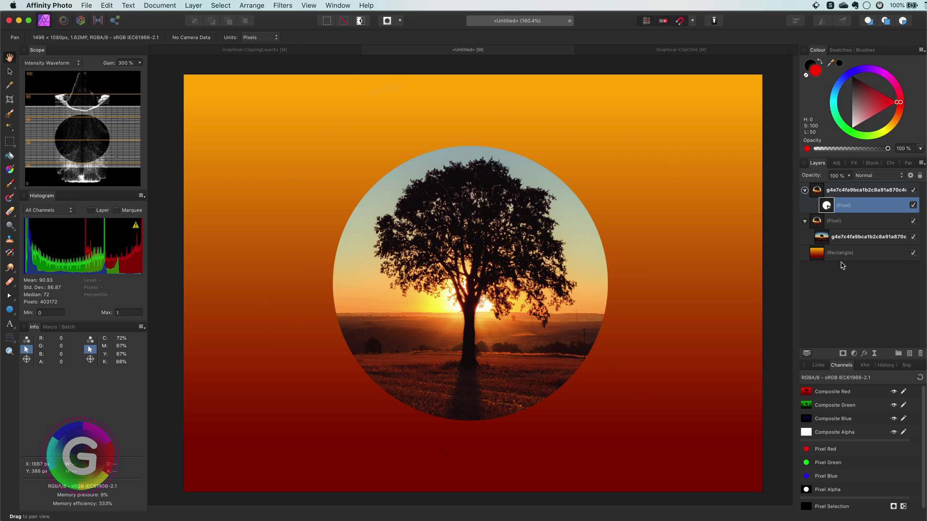
Add a live Gaussian Blur with 15.1 px radius to the top masked photo layer
{"action": "left_click", "coordinate": [874, 353]}
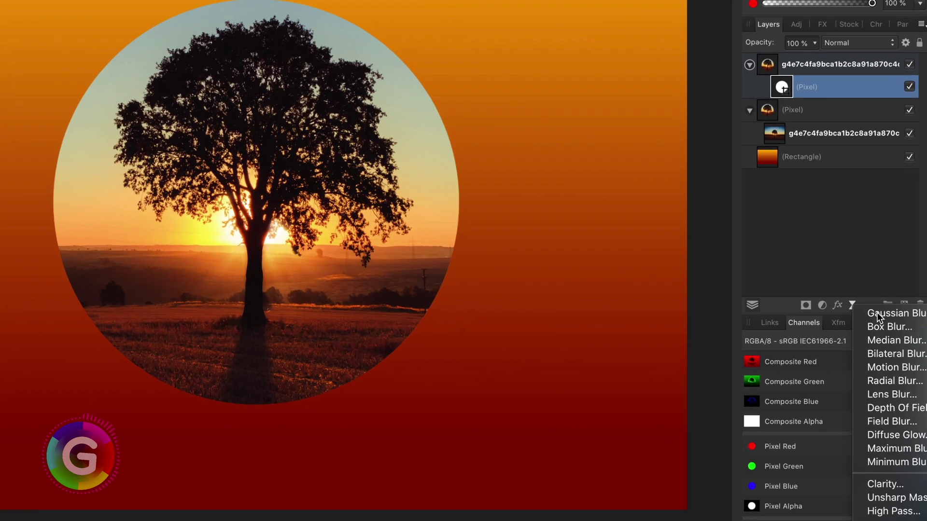
{"action": "left_click", "coordinate": [893, 363]}
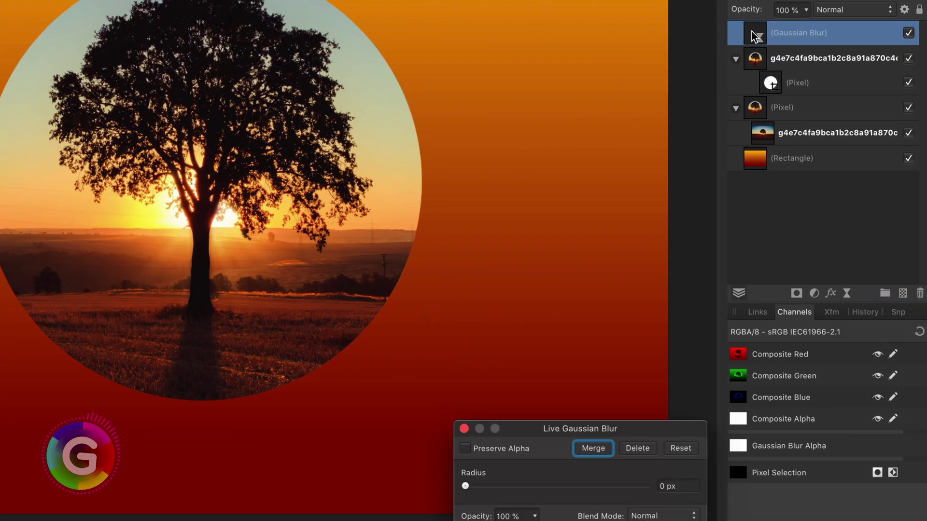
{"action": "left_click_drag", "start_coordinate": [754, 35], "coordinate": [756, 61]}
{"action": "left_click_drag", "start_coordinate": [467, 488], "coordinate": [553, 486]}
{"action": "left_click", "coordinate": [464, 429]}
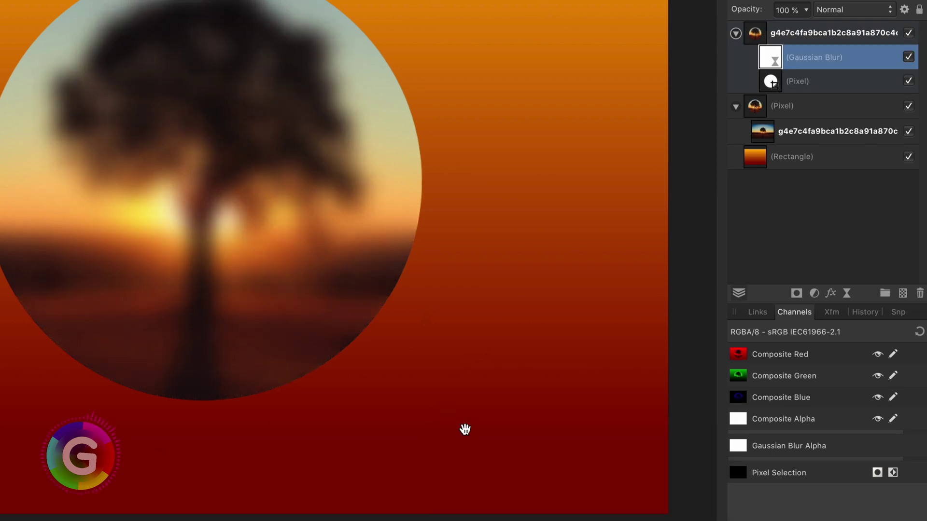
Duplicate the blur into the clipped-photo circle layer and reselect the top photo layer
{"action": "key", "text": "super+j"}
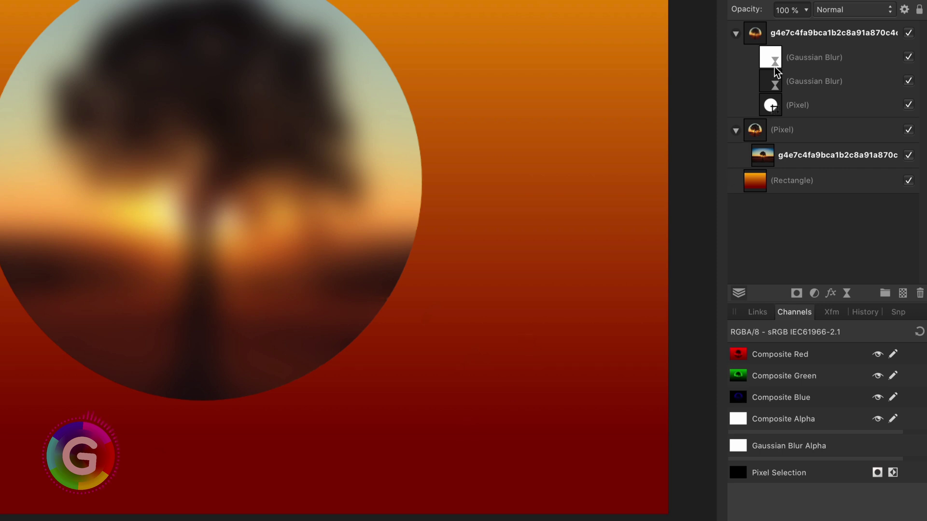
{"action": "left_click_drag", "start_coordinate": [770, 57], "coordinate": [811, 138]}
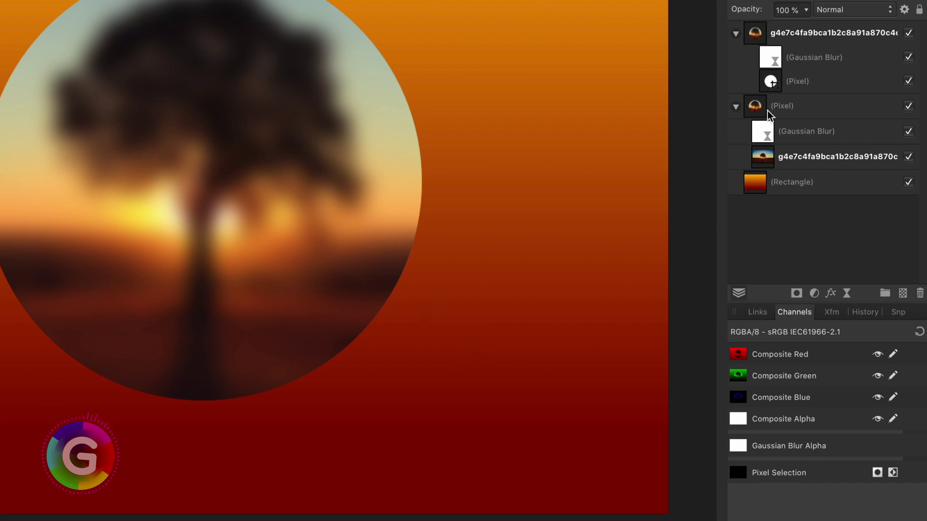
{"action": "left_click", "coordinate": [793, 39]}
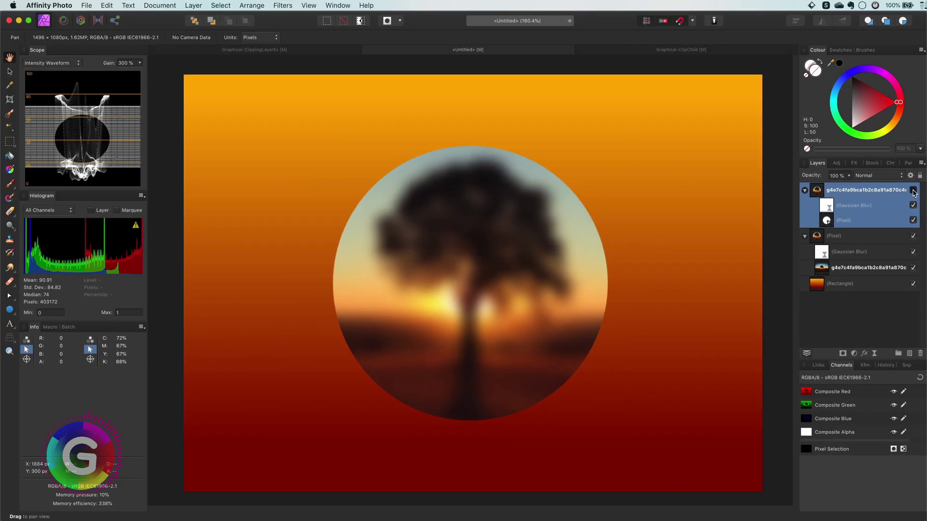
{"action": "double_click", "coordinate": [869, 191]}
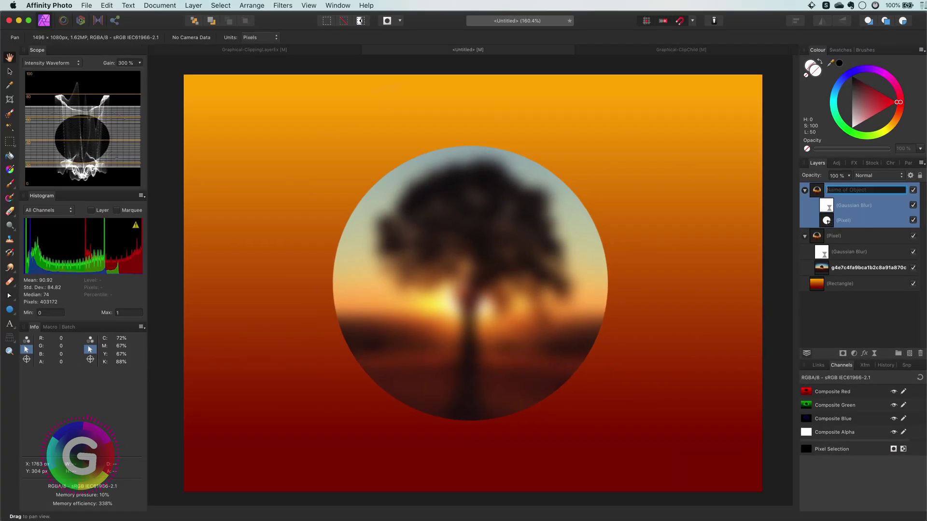
{"action": "key", "text": "Escape"}
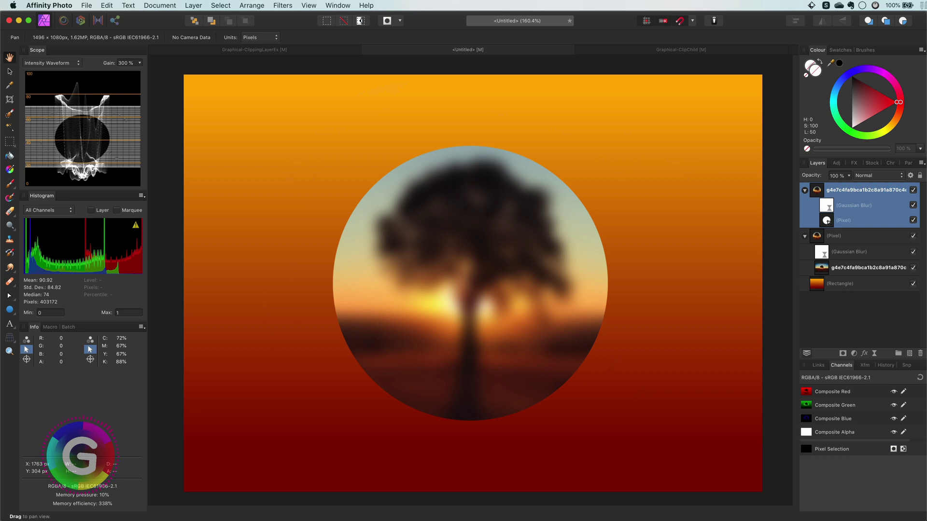
Undo the blur and clipping, then duplicate the sharp tree photo layer
{"action": "key", "text": "super+z"}
{"action": "key", "text": "super+z"}
{"action": "key", "text": "super+z"}
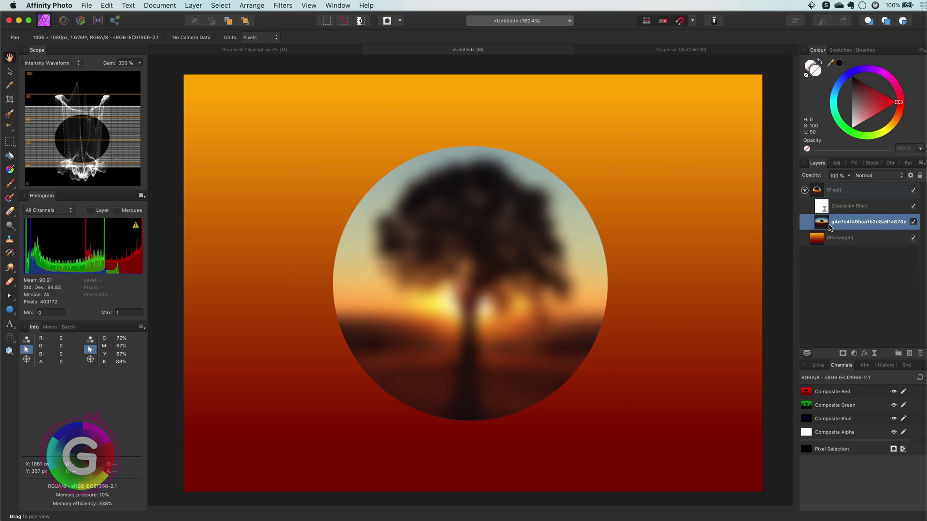
{"action": "key", "text": "super+z"}
{"action": "key", "text": "super+z"}
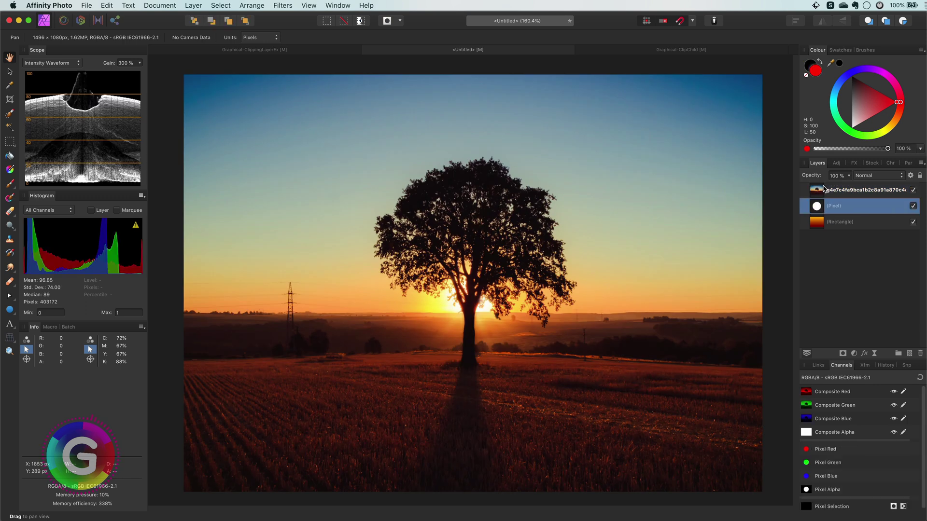
{"action": "right_click", "coordinate": [819, 213]}
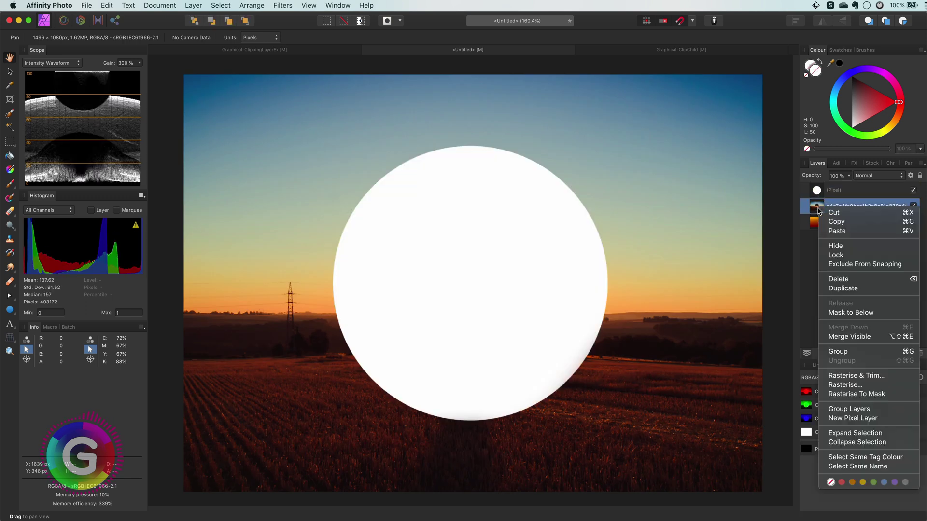
{"action": "left_click", "coordinate": [843, 288]}
Rasterise the white circle to a mask and nest it inside the tree photo
{"action": "left_click", "coordinate": [816, 191]}
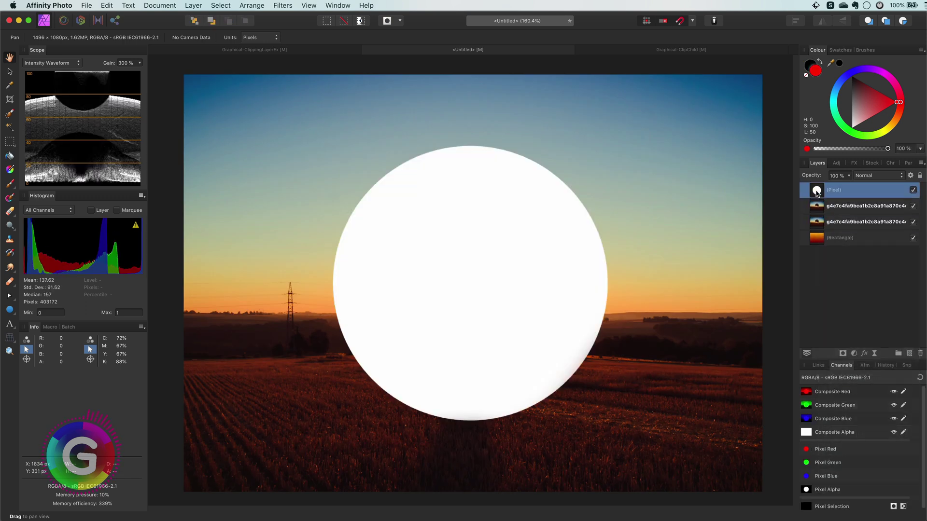
{"action": "right_click", "coordinate": [816, 193]}
{"action": "left_click", "coordinate": [840, 377]}
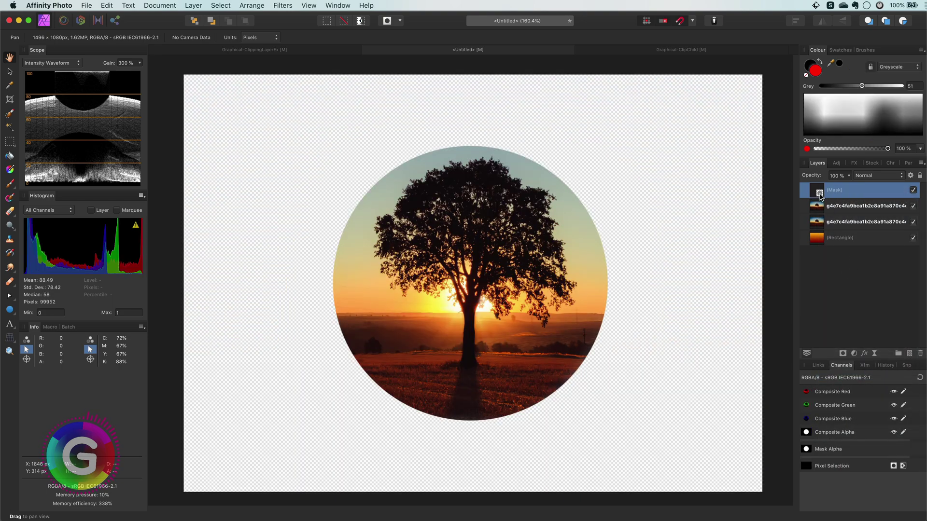
{"action": "left_click_drag", "start_coordinate": [819, 193], "coordinate": [816, 208]}
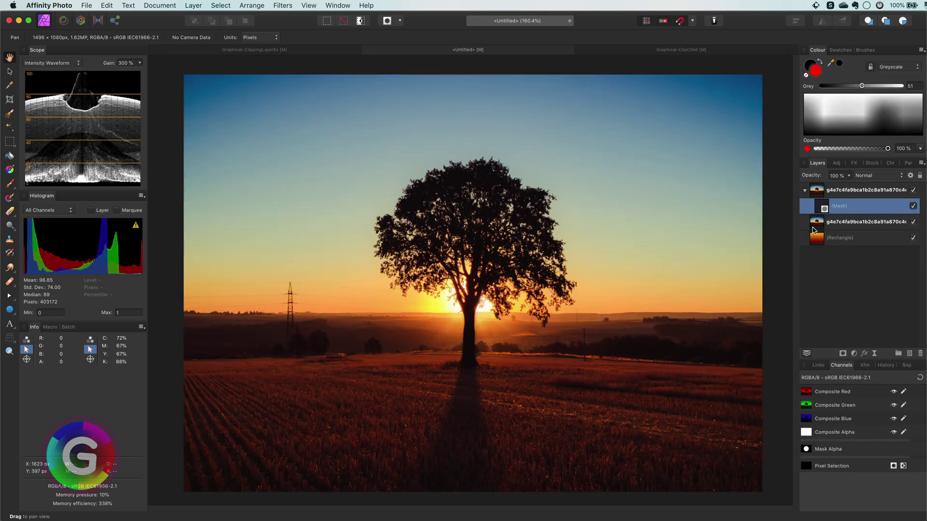
Duplicate the circle mask and nest the copy inside the second tree photo
{"action": "right_click", "coordinate": [821, 209]}
{"action": "left_click", "coordinate": [842, 289]}
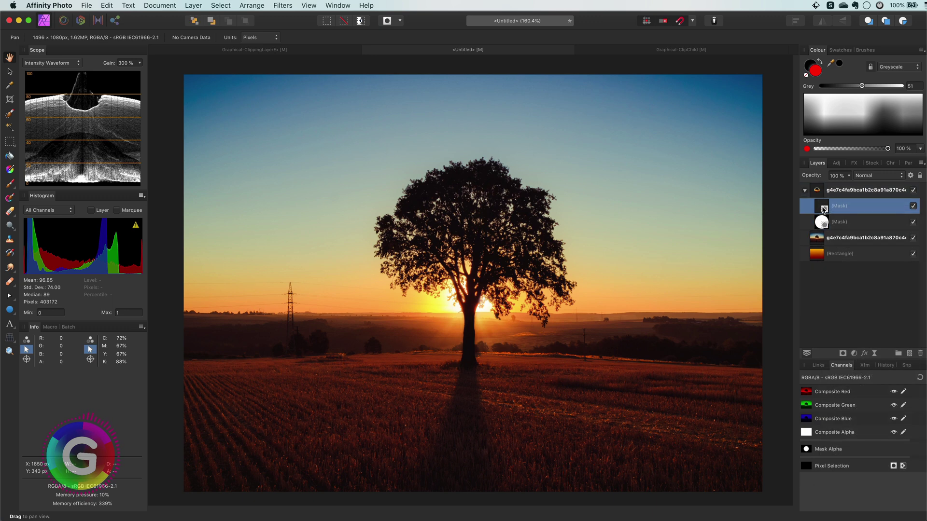
{"action": "left_click_drag", "start_coordinate": [823, 209], "coordinate": [854, 191]}
Rename the two masked photo layers 'Clipping Layer' and 'Clipped child'
{"action": "double_click", "coordinate": [862, 190]}
{"action": "type", "text": "Clipping Layer"}
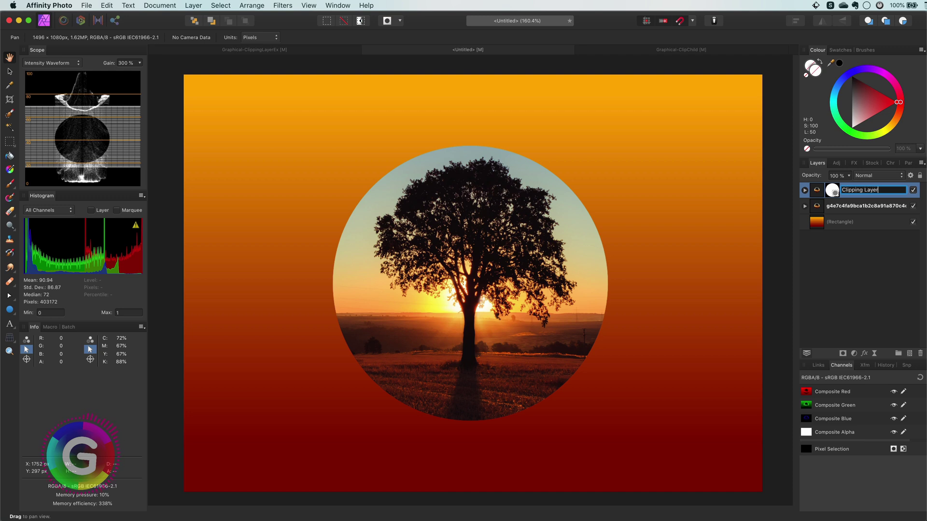
{"action": "key", "text": "Return"}
{"action": "double_click", "coordinate": [846, 205]}
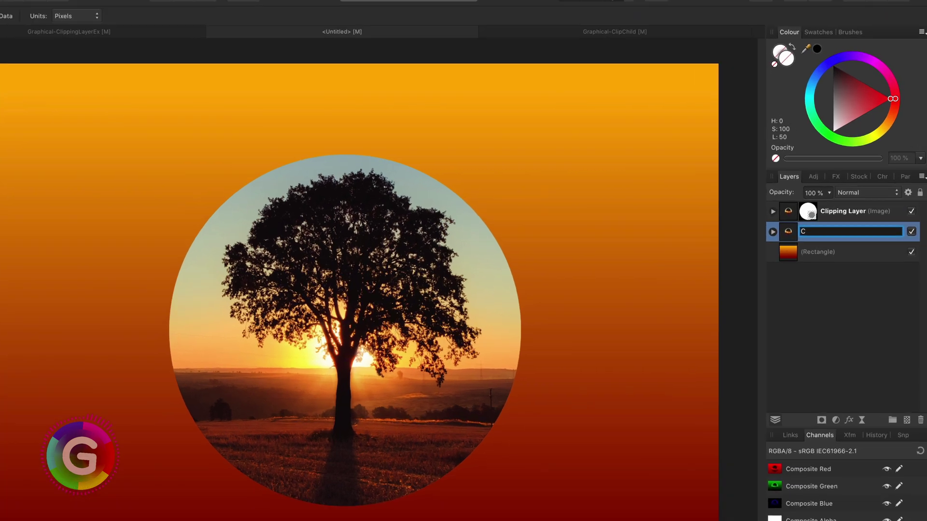
{"action": "type", "text": "lipped c"}
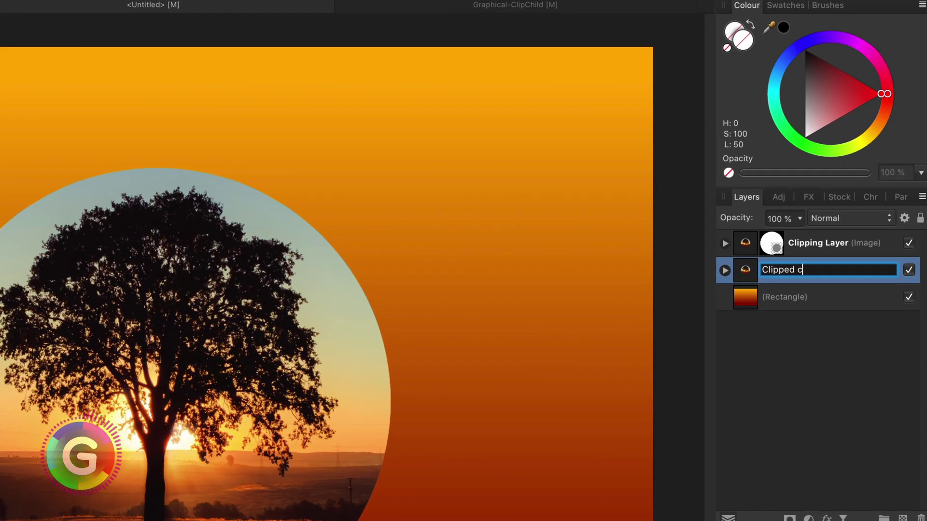
{"action": "type", "text": "hild"}
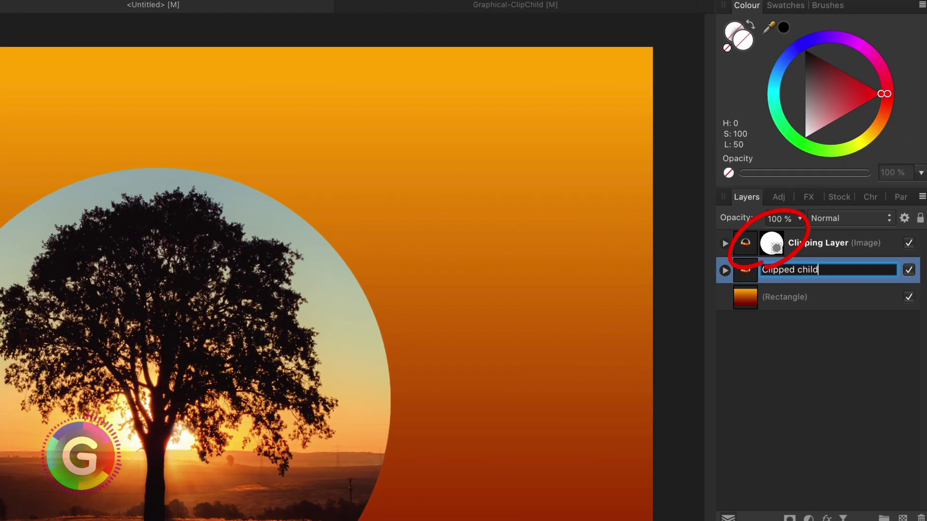
{"action": "key", "text": "Return"}
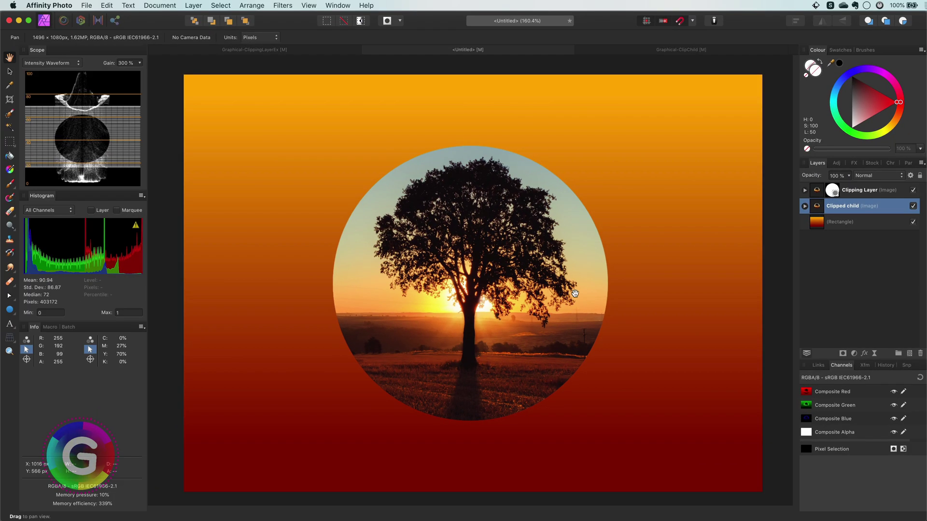
Place the two tree circles side by side and shrink both slightly to fit the canvas
{"action": "key", "text": "v"}
{"action": "left_click_drag", "start_coordinate": [574, 293], "coordinate": [424, 293], "text": "super"}
{"action": "left_click_drag", "start_coordinate": [509, 300], "coordinate": [654, 301]}
{"action": "left_click", "coordinate": [407, 356]}
{"action": "left_click", "coordinate": [616, 341], "text": "shift"}
{"action": "scroll", "coordinate": [639, 311], "scroll_direction": "down", "scroll_amount": 3}
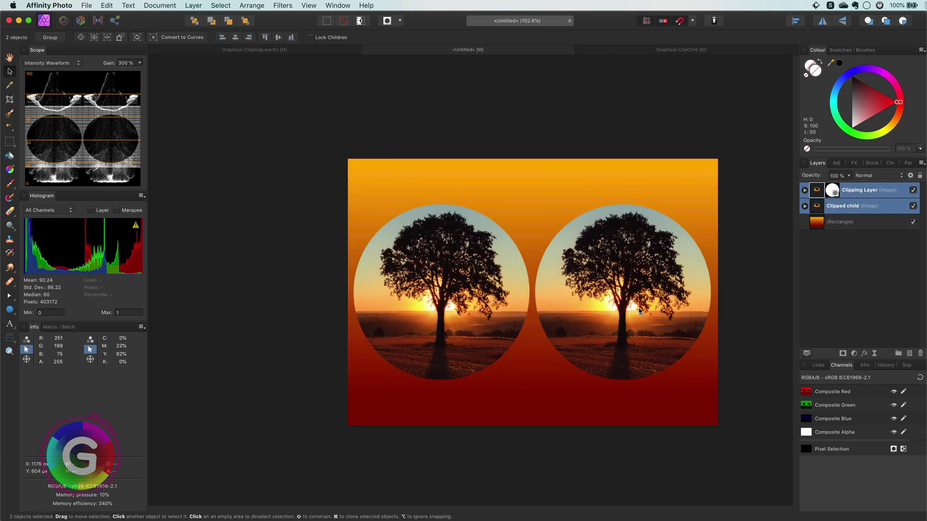
{"action": "mouse_move", "coordinate": [228, 146]}
{"action": "left_mouse_down"}
{"action": "mouse_move", "coordinate": [252, 160]}
{"action": "mouse_move", "coordinate": [235, 153]}
{"action": "left_mouse_up"}
Expand both layers' contents and select the Clipped child's mask
{"action": "left_click", "coordinate": [601, 229]}
{"action": "scroll", "coordinate": [639, 309], "scroll_direction": "up", "scroll_amount": 3}
{"action": "left_click", "coordinate": [849, 206]}
{"action": "left_click", "coordinate": [804, 189]}
{"action": "left_click", "coordinate": [804, 220]}
{"action": "left_click", "coordinate": [823, 237]}
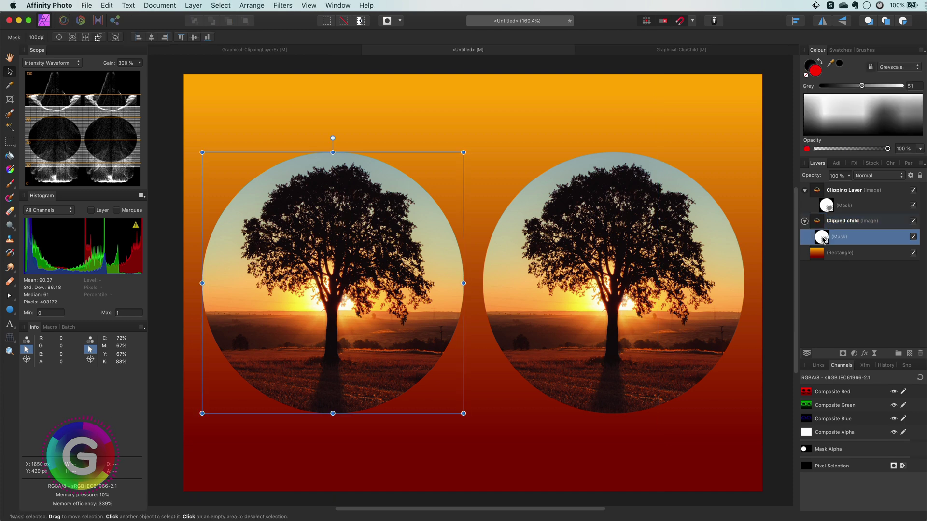
Add an HSL Shift and a blue Recolour adjustment (hue about 194°) to the Clipped child
{"action": "left_click", "coordinate": [853, 353]}
{"action": "left_click", "coordinate": [872, 375]}
{"action": "left_click_drag", "start_coordinate": [817, 443], "coordinate": [843, 443]}
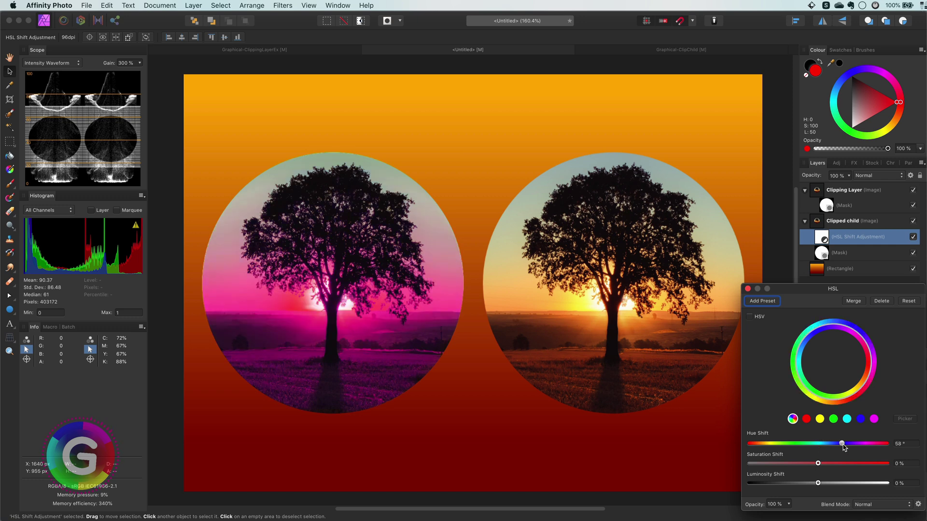
{"action": "left_click", "coordinate": [748, 288]}
{"action": "left_click", "coordinate": [853, 353]}
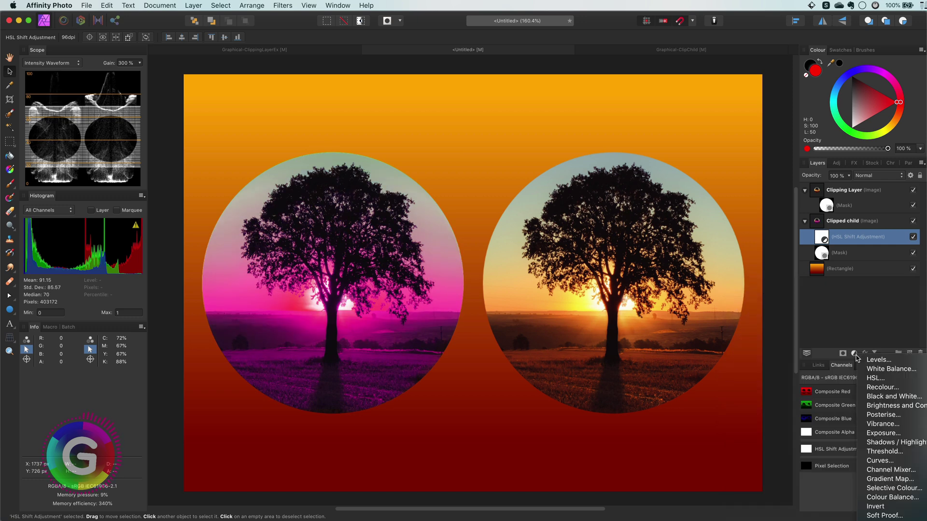
{"action": "left_click", "coordinate": [874, 388]}
{"action": "left_click_drag", "start_coordinate": [750, 446], "coordinate": [824, 447]}
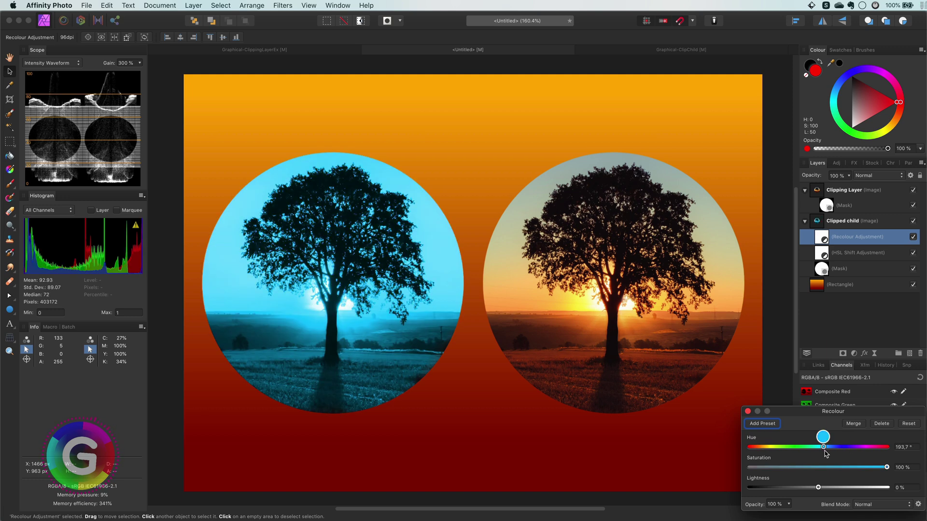
{"action": "left_click", "coordinate": [748, 411]}
Duplicate the adjustments and move the copies into the Clipping Layer
{"action": "key", "text": "super+j"}
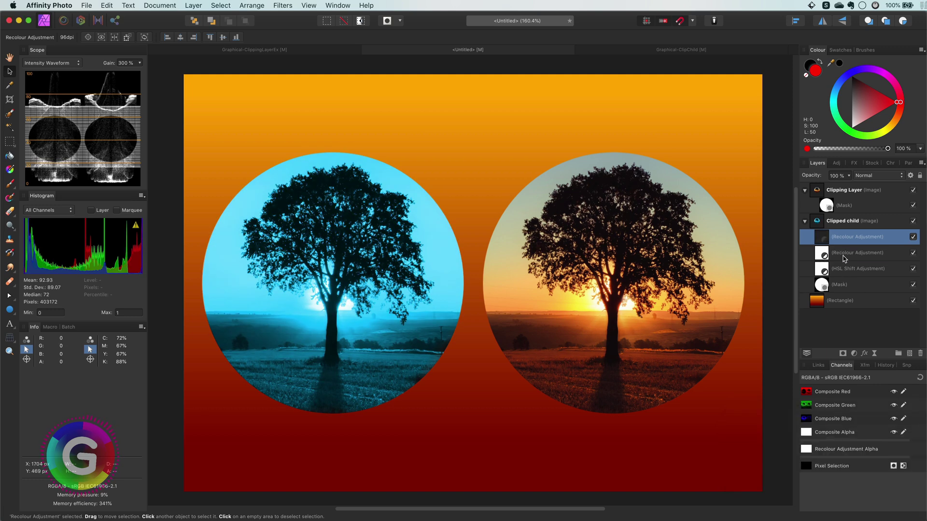
{"action": "left_click", "coordinate": [824, 269]}
{"action": "left_click_drag", "start_coordinate": [824, 271], "coordinate": [864, 215]}
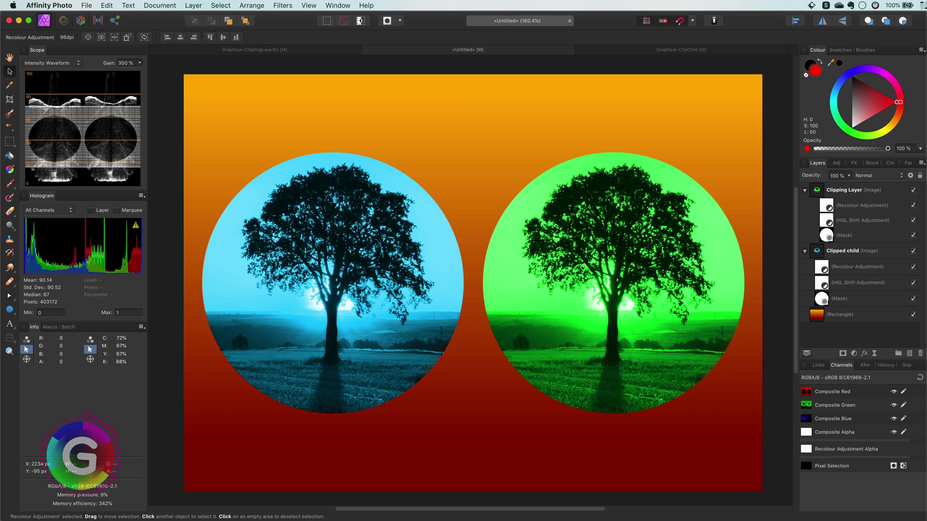
Stack the Clipping Layer's HSL Shift above its Recolour adjustment so both circles turn cyan
{"action": "left_click", "coordinate": [818, 191]}
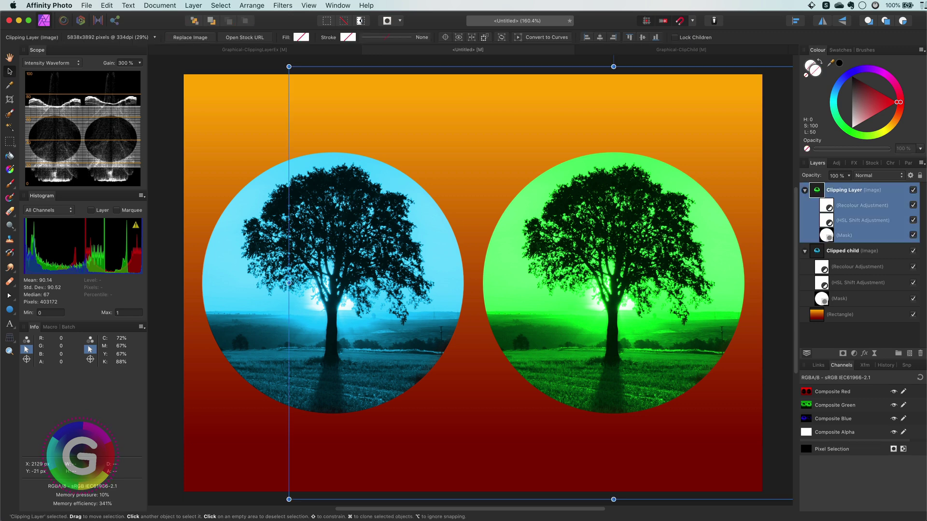
{"action": "left_click", "coordinate": [826, 254]}
{"action": "left_click", "coordinate": [835, 193]}
{"action": "left_click", "coordinate": [834, 208]}
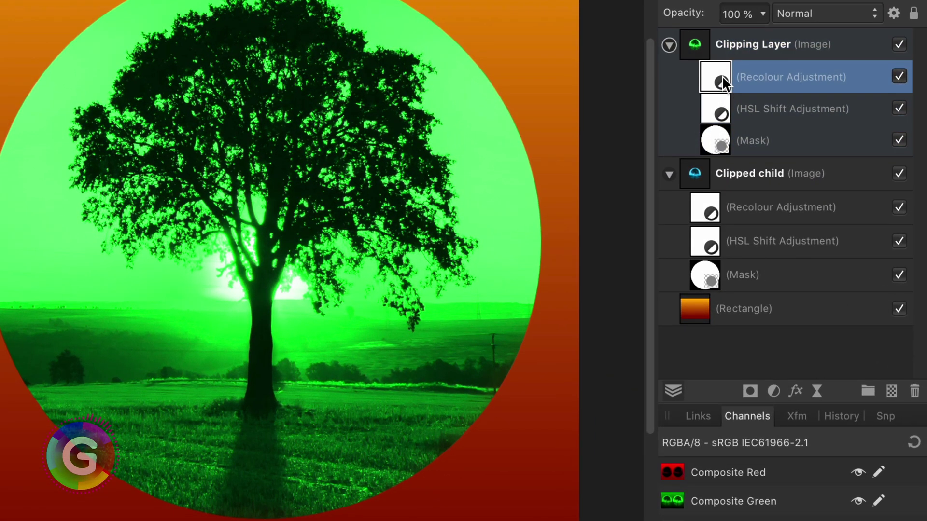
{"action": "left_click_drag", "start_coordinate": [719, 106], "coordinate": [719, 104]}
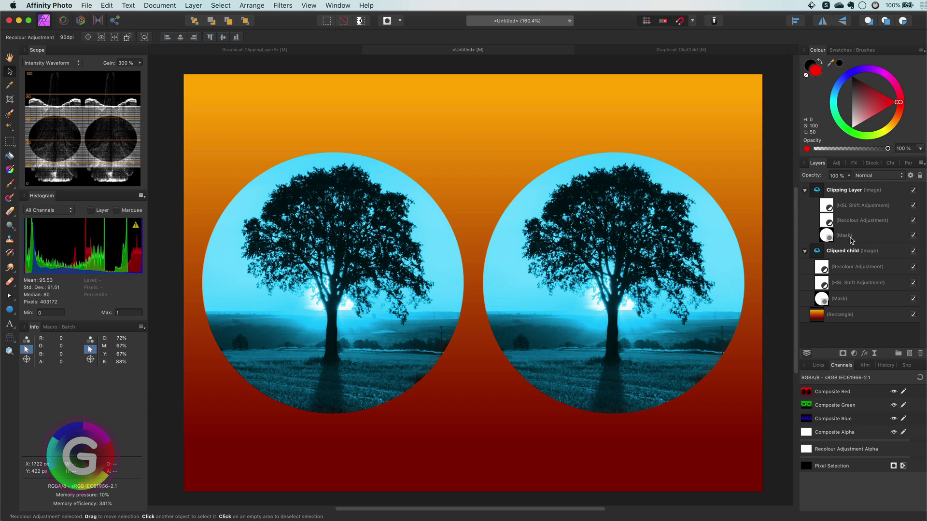
Group the Clipped child's Recolour and HSL Shift adjustments
{"action": "left_click", "coordinate": [854, 267]}
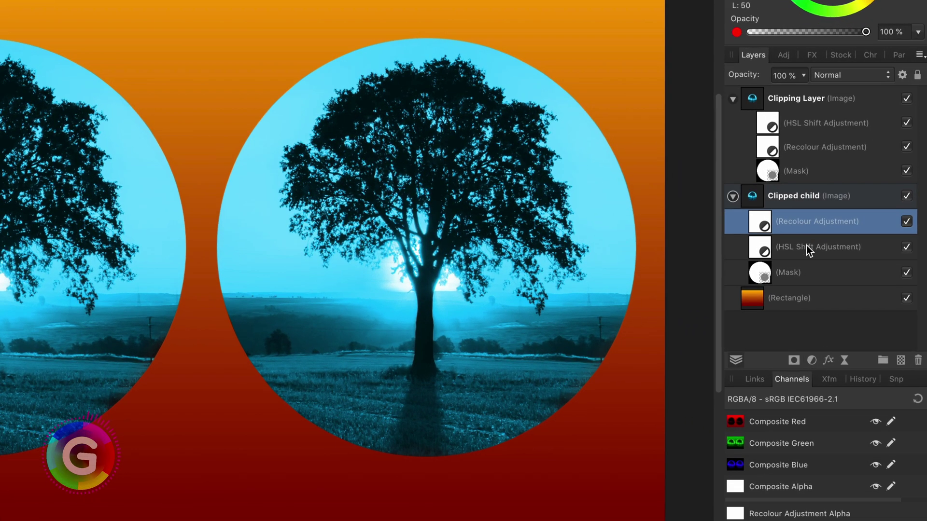
{"action": "left_click", "coordinate": [850, 281], "text": "shift"}
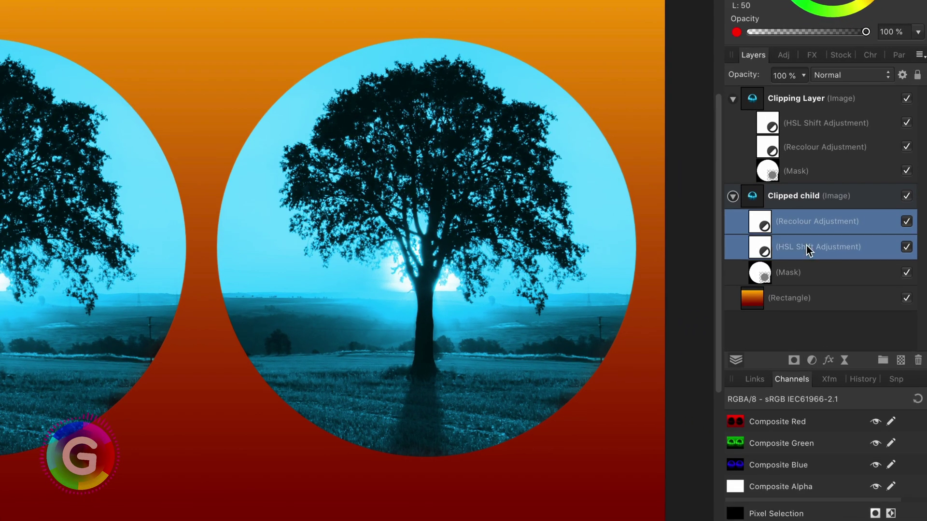
{"action": "right_click", "coordinate": [764, 223]}
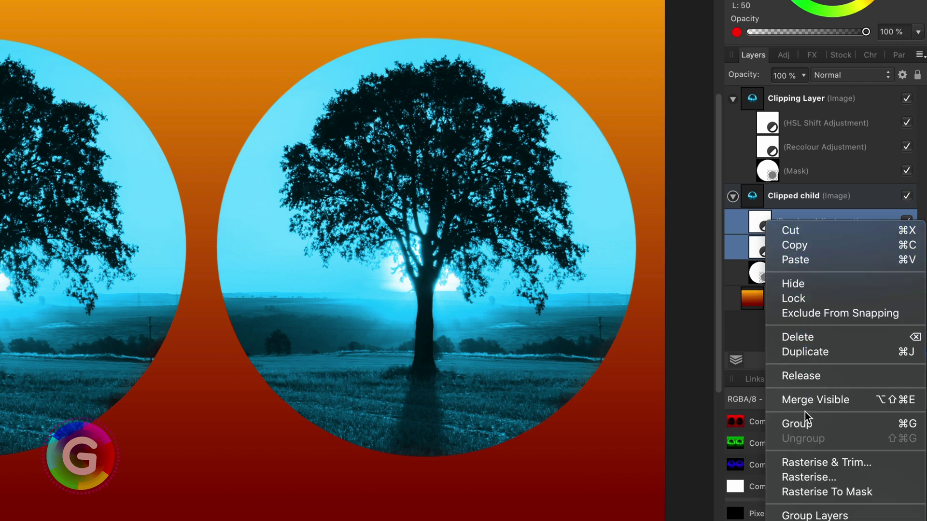
{"action": "left_click", "coordinate": [806, 425]}
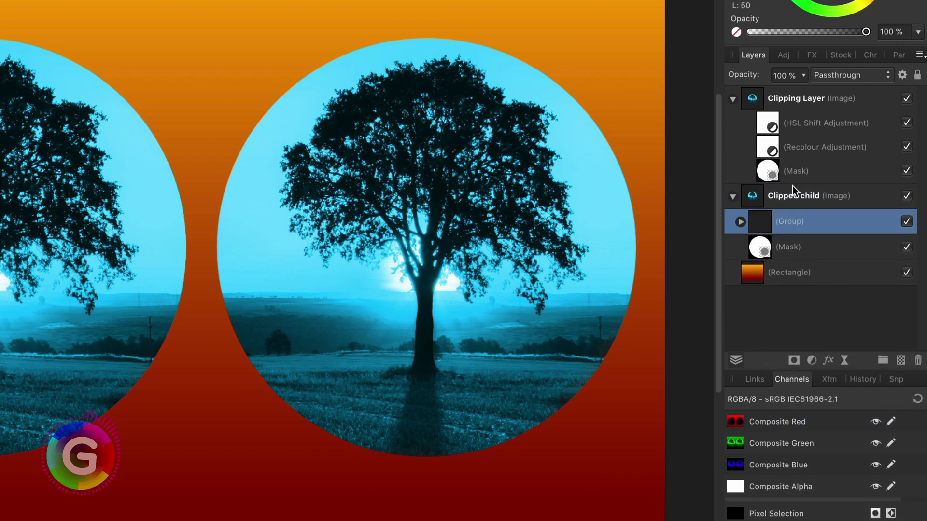
Rearrange the Clipping Layer's HSL Shift and Recolour adjustments above its mask
{"action": "left_click", "coordinate": [790, 125]}
{"action": "left_click", "coordinate": [772, 129]}
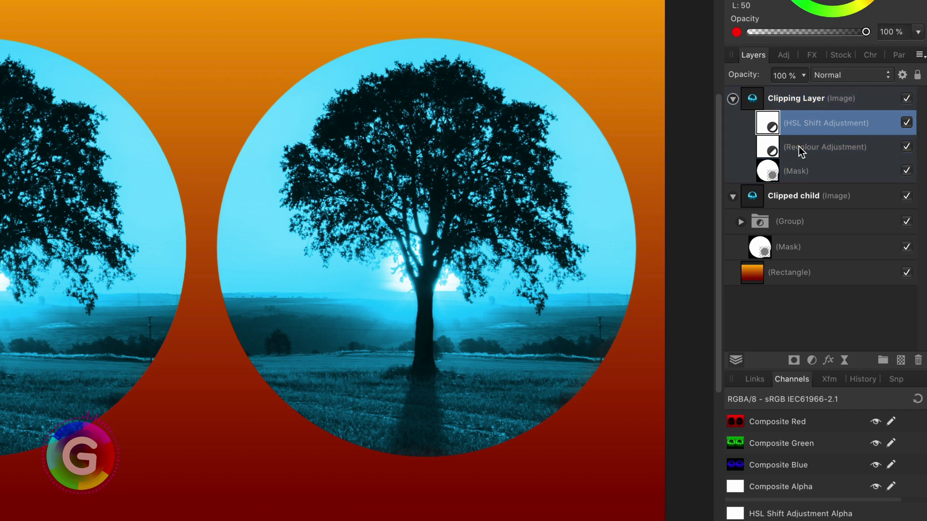
{"action": "left_click_drag", "start_coordinate": [798, 146], "coordinate": [779, 160]}
{"action": "left_click", "coordinate": [776, 152]}
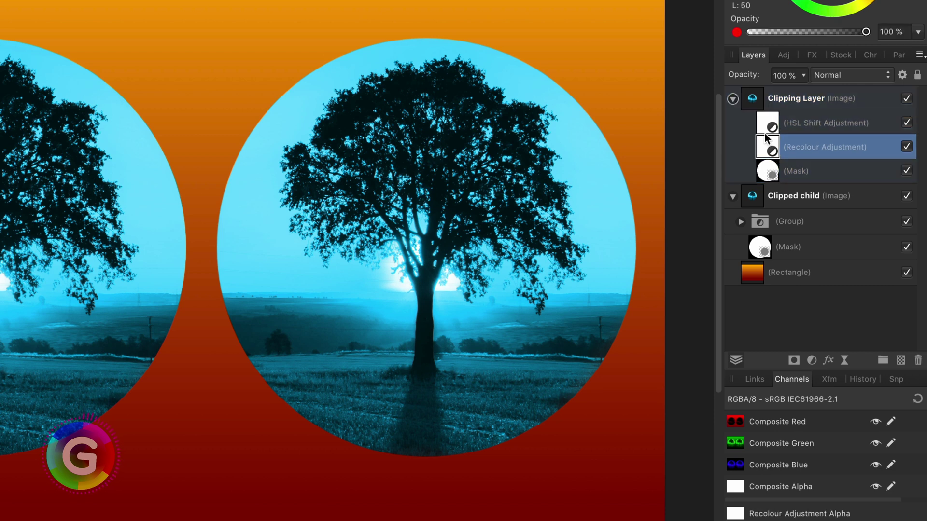
{"action": "right_click", "coordinate": [769, 151]}
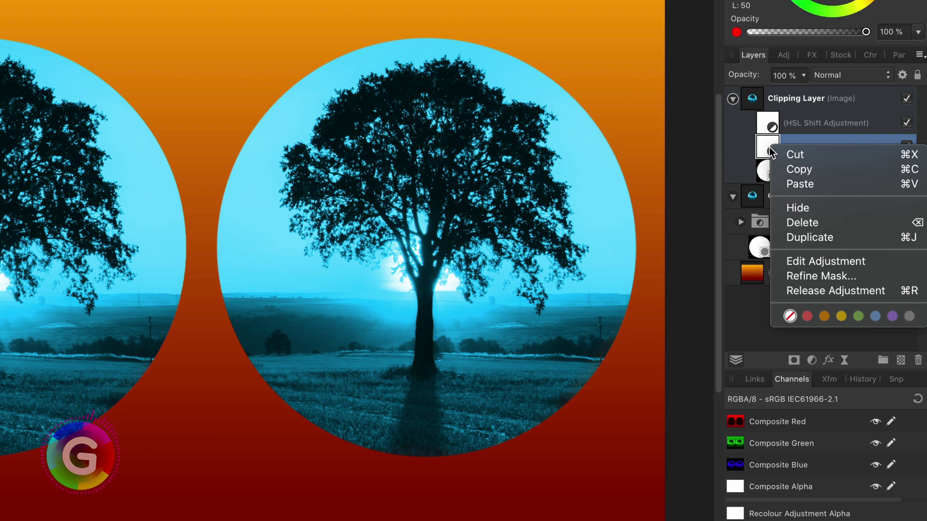
{"action": "key", "text": "Escape"}
{"action": "left_click", "coordinate": [809, 103]}
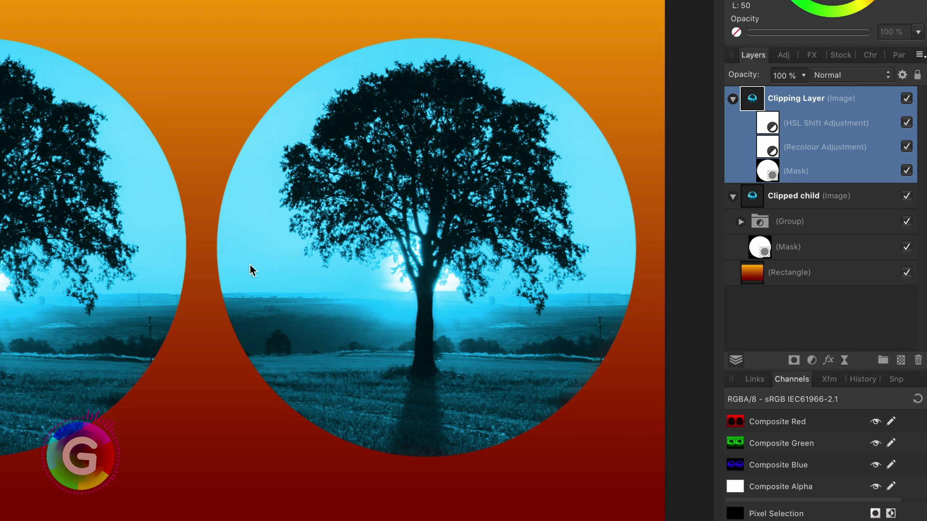
Fit the canvas in view and ungroup the adjustment group under the Clipped child
{"action": "left_click_drag", "start_coordinate": [772, 100], "coordinate": [770, 196]}
{"action": "left_click", "coordinate": [770, 197]}
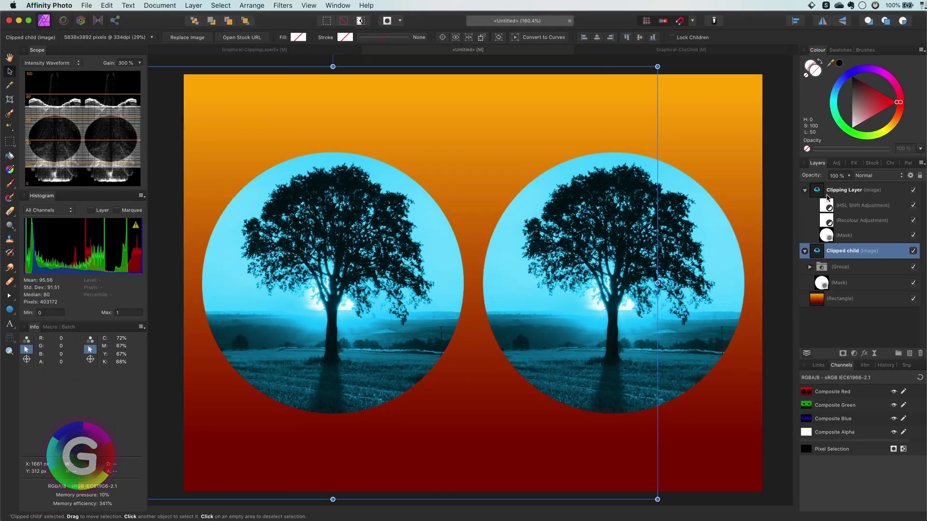
{"action": "left_click", "coordinate": [184, 279]}
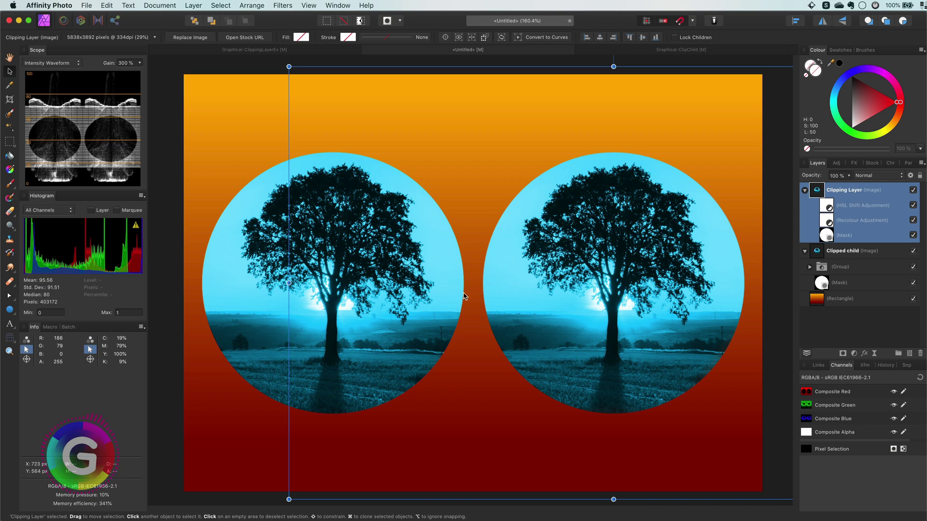
{"action": "scroll", "coordinate": [465, 294], "scroll_direction": "up", "scroll_amount": 10}
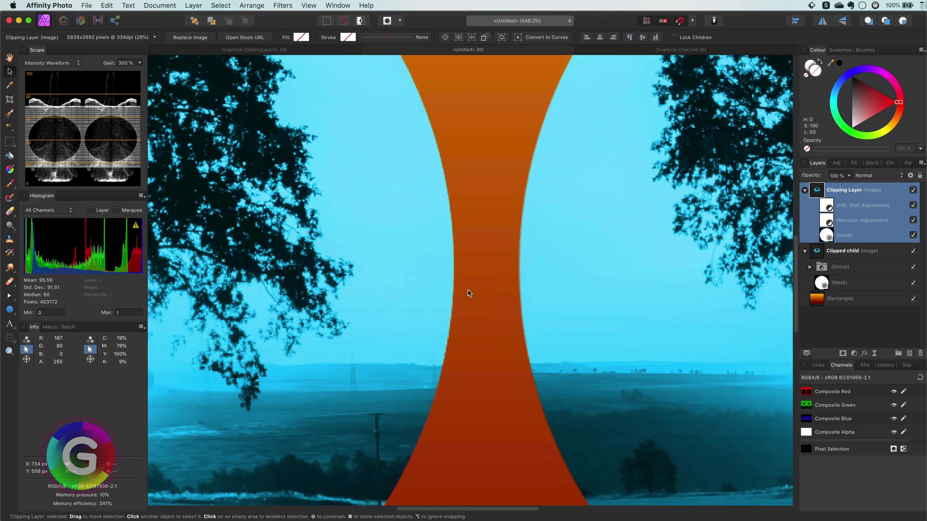
{"action": "scroll", "coordinate": [467, 293], "scroll_direction": "up", "scroll_amount": 6}
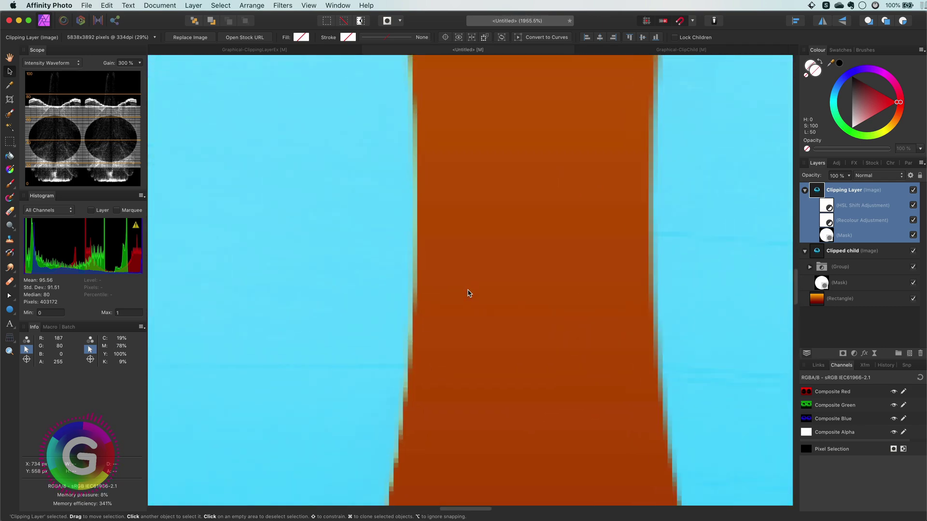
{"action": "scroll", "coordinate": [467, 292], "scroll_direction": "up", "scroll_amount": 1}
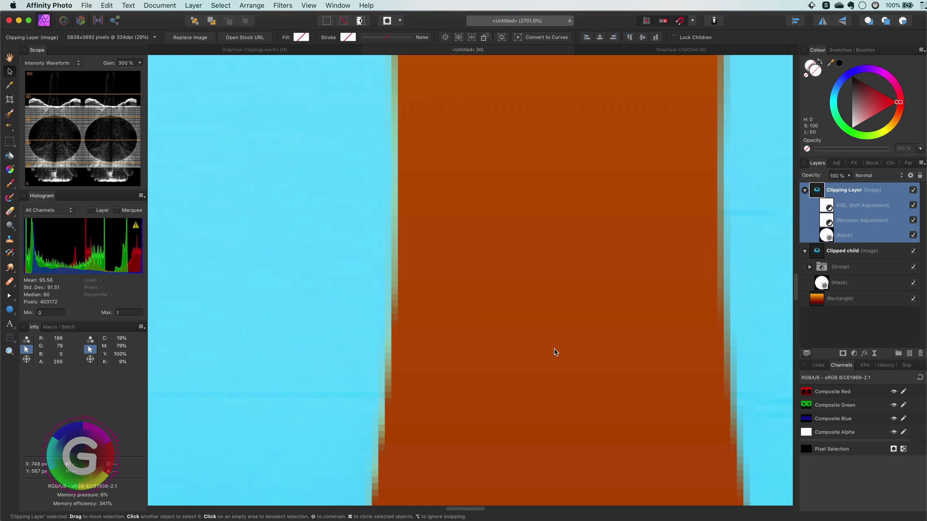
{"action": "key", "text": "super+0"}
{"action": "left_click", "coordinate": [840, 266]}
{"action": "right_click", "coordinate": [823, 265]}
{"action": "left_click", "coordinate": [853, 420]}
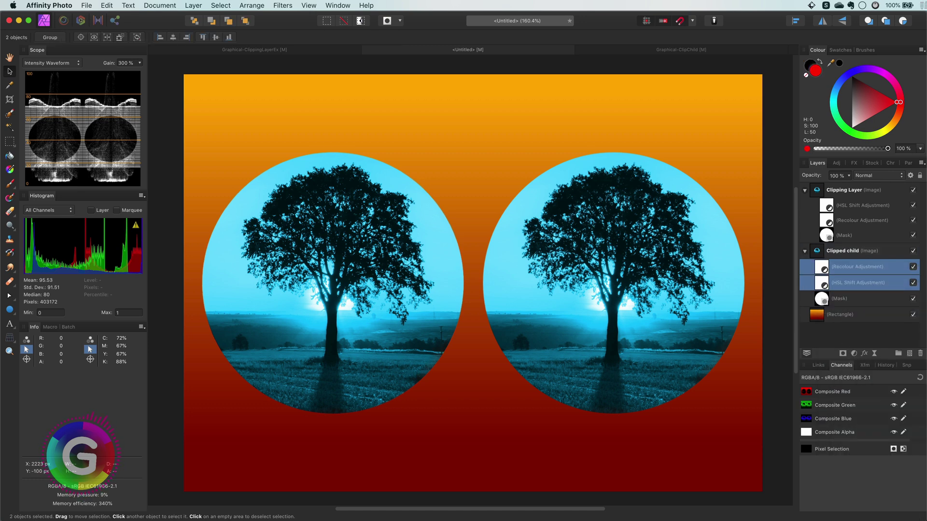
Add a live Gaussian Blur of 34.2 px radius to the Clipped child's mask
{"action": "left_click", "coordinate": [821, 298]}
{"action": "left_click", "coordinate": [874, 355]}
{"action": "left_click", "coordinate": [842, 381]}
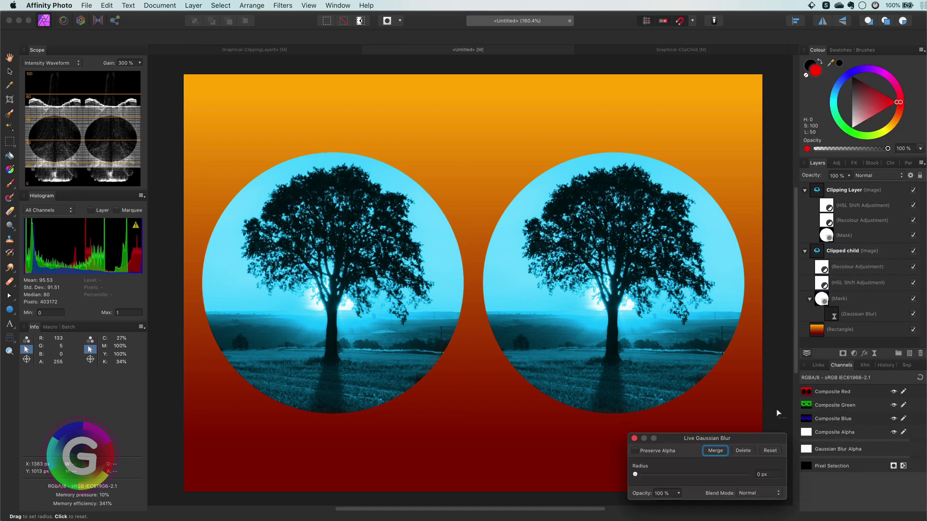
{"action": "left_click_drag", "start_coordinate": [635, 477], "coordinate": [718, 481]}
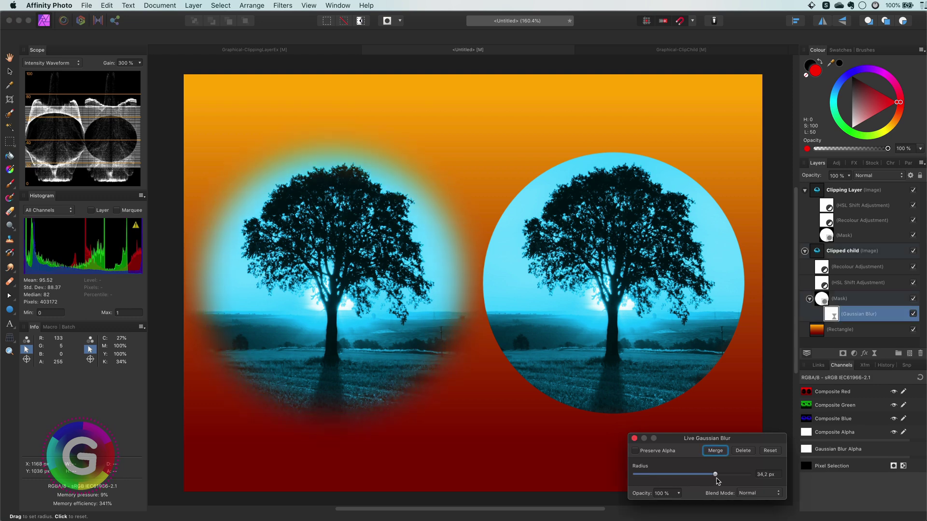
{"action": "left_click", "coordinate": [634, 439]}
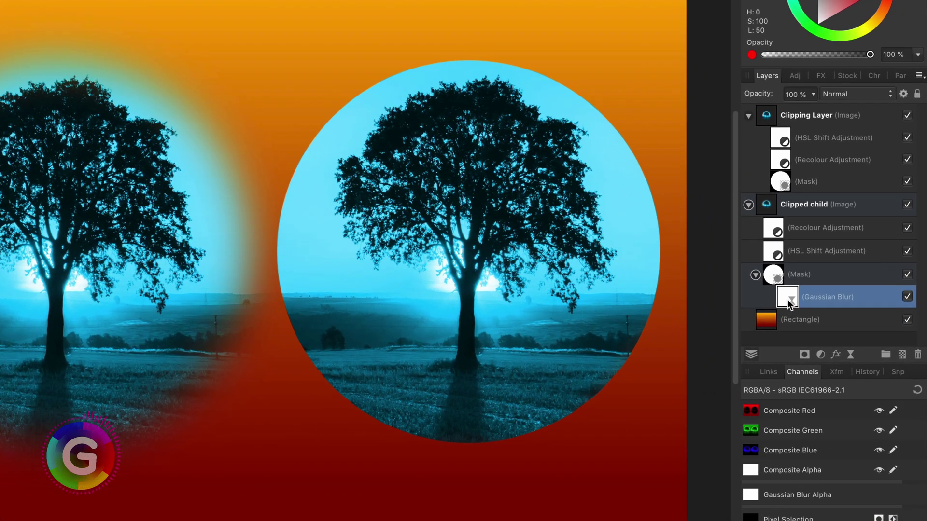
Duplicate the blur onto the Clipping Layer's mask, placing the mask below the blur
{"action": "right_click", "coordinate": [819, 312]}
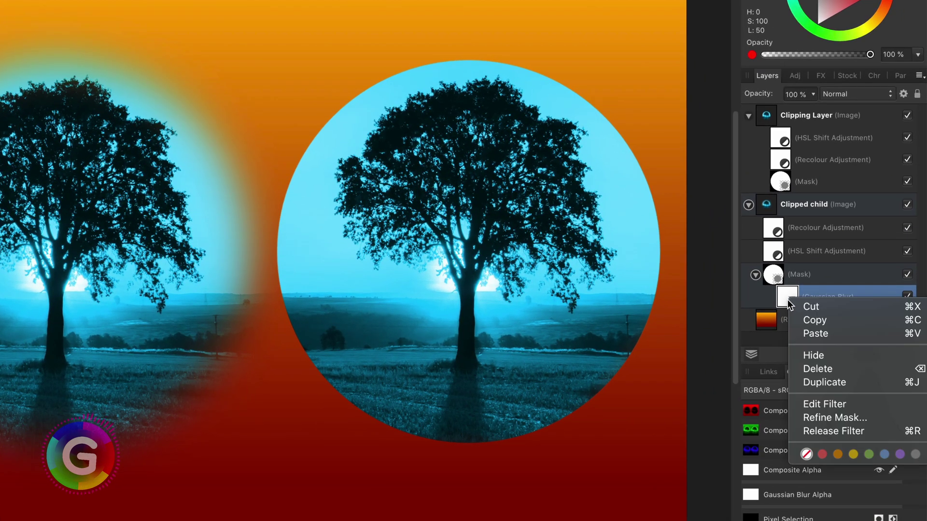
{"action": "left_click", "coordinate": [832, 382]}
{"action": "left_click", "coordinate": [789, 298]}
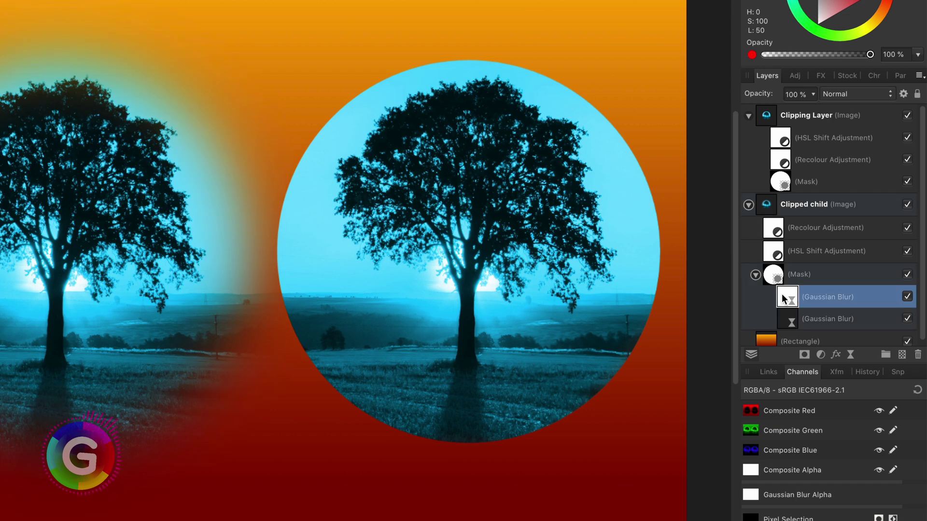
{"action": "left_click_drag", "start_coordinate": [786, 296], "coordinate": [791, 188]}
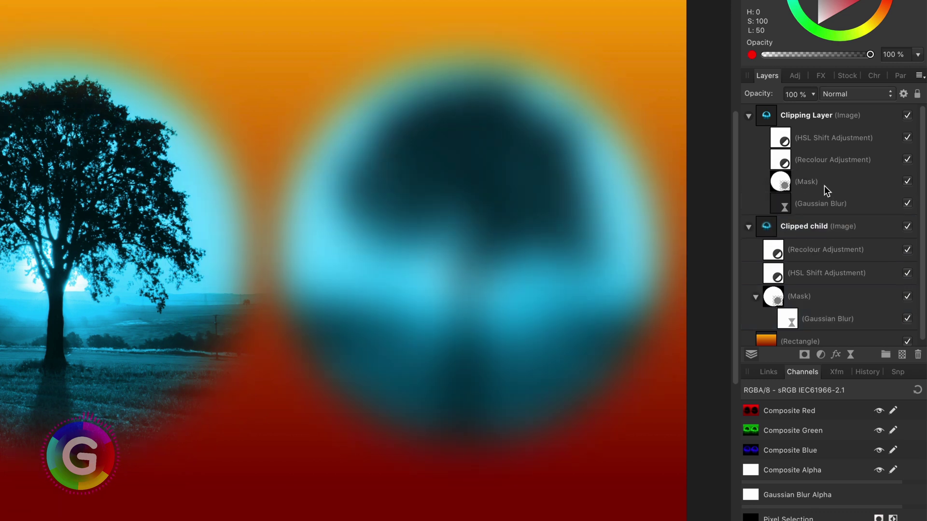
{"action": "left_click", "coordinate": [776, 206]}
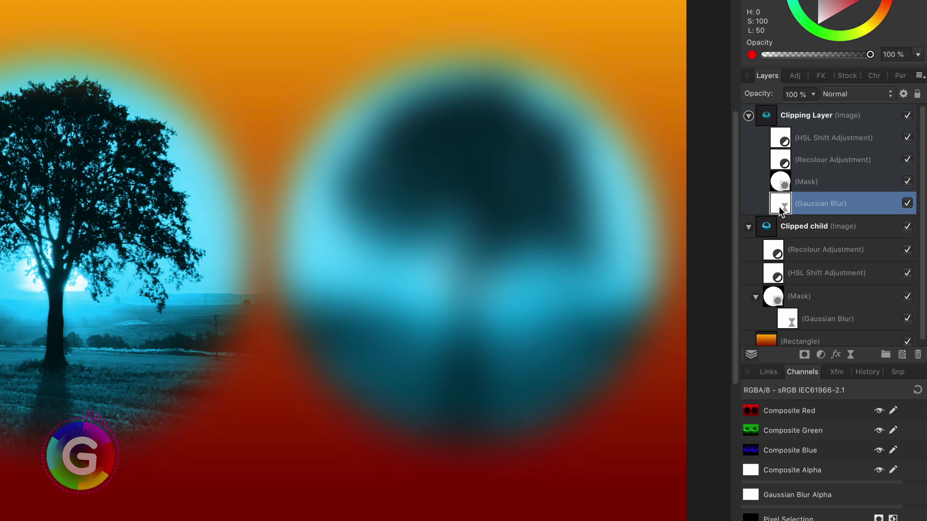
{"action": "left_click_drag", "start_coordinate": [783, 186], "coordinate": [788, 165]}
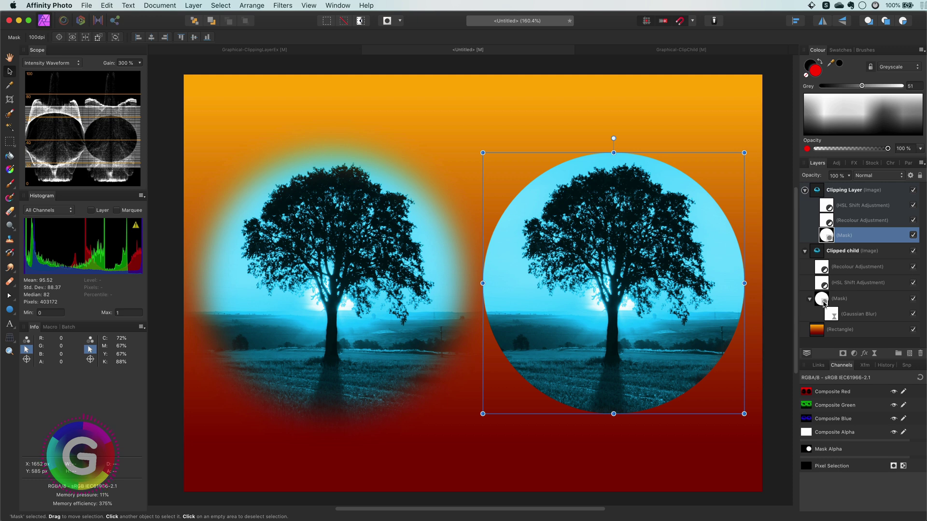
Replace the live blur with a 26.3 px Gaussian Blur filter applied to the mask
{"action": "left_click", "coordinate": [835, 315]}
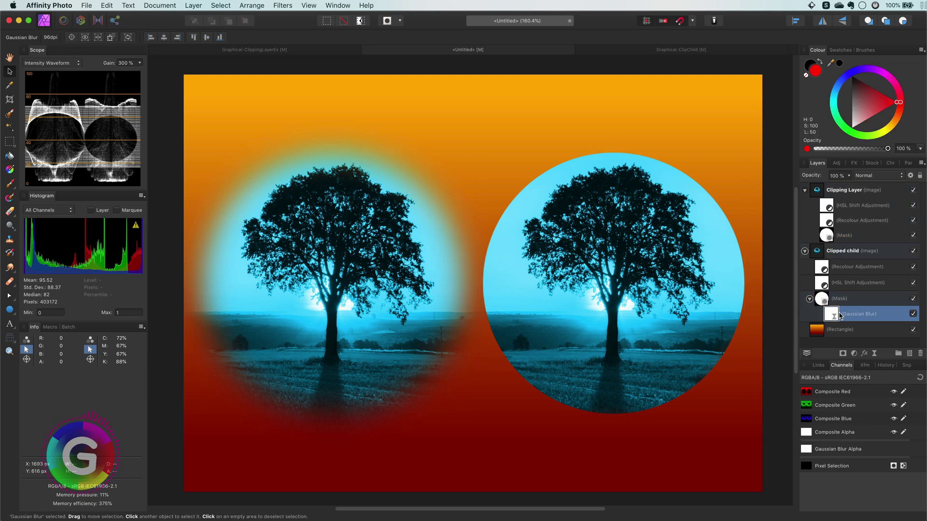
{"action": "key", "text": "Delete"}
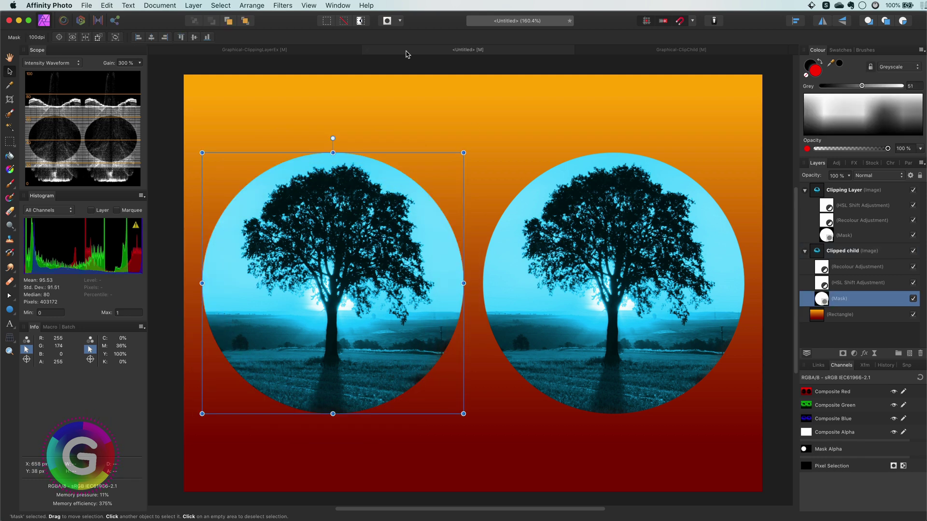
{"action": "left_click", "coordinate": [283, 5]}
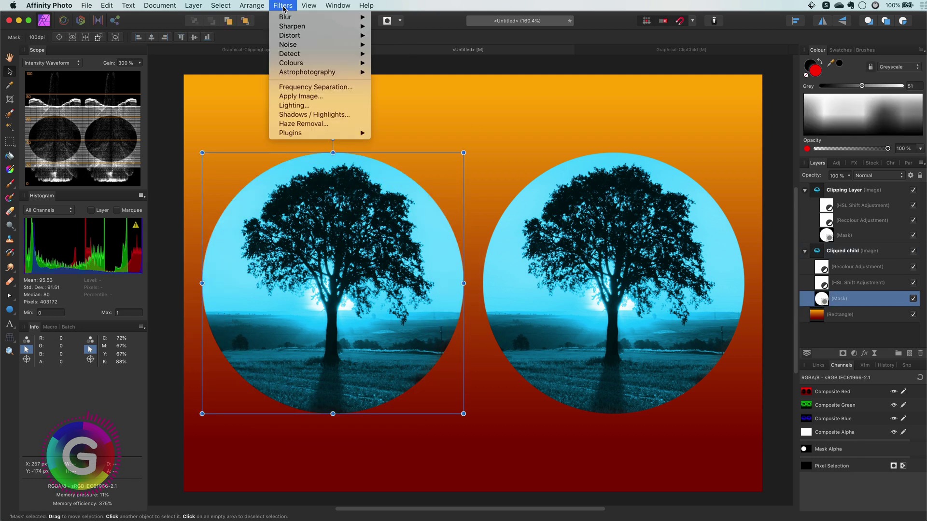
{"action": "mouse_move", "coordinate": [309, 18]}
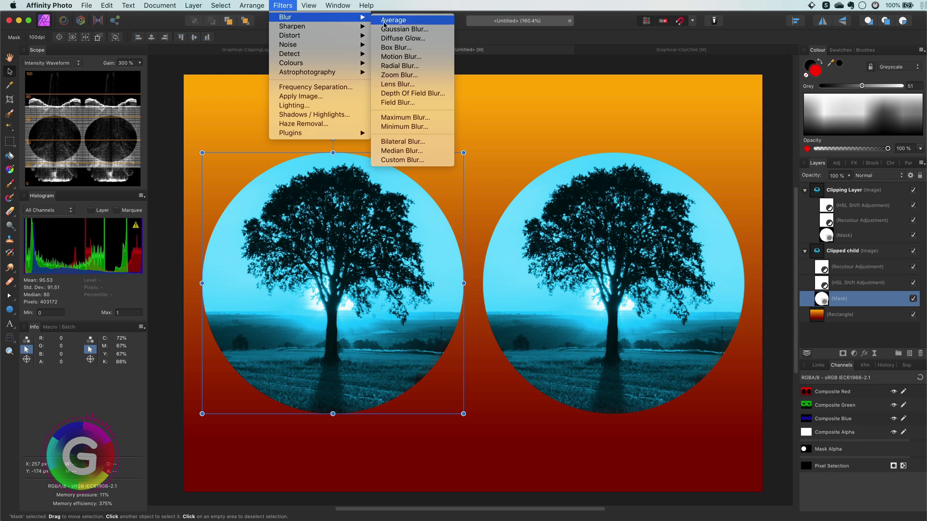
{"action": "left_click", "coordinate": [403, 30]}
{"action": "left_click_drag", "start_coordinate": [691, 475], "coordinate": [705, 474]}
{"action": "left_click", "coordinate": [763, 490]}
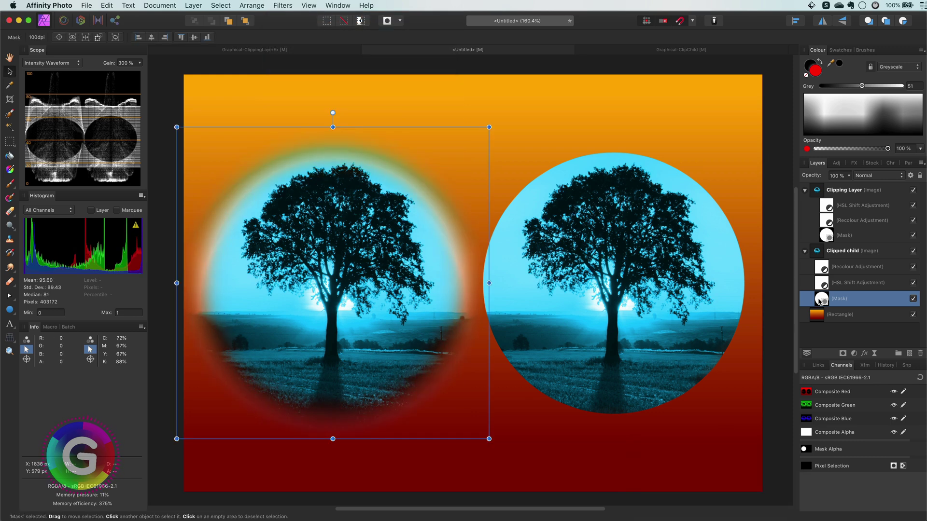
Duplicate the blurred mask and swap it in for the Clipping Layer's original mask
{"action": "right_click", "coordinate": [820, 300]}
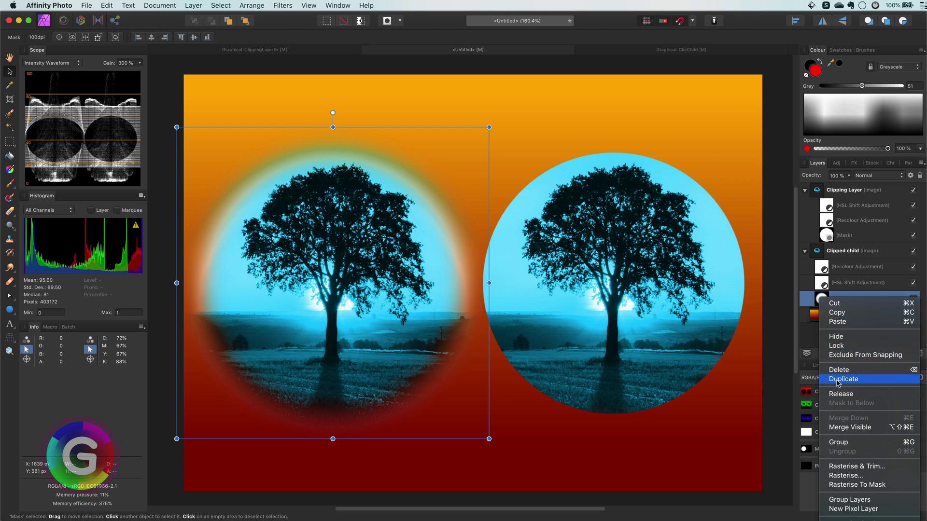
{"action": "key", "text": "Escape"}
{"action": "key", "text": "super+j"}
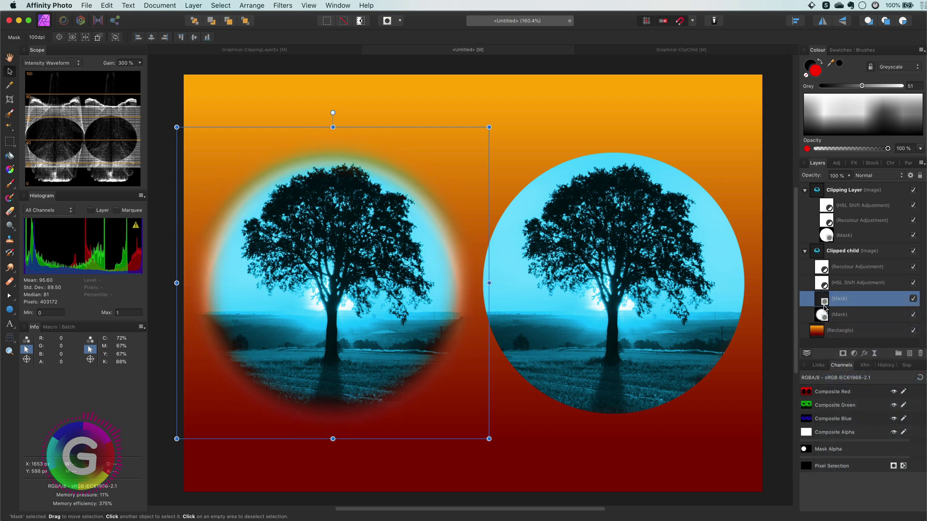
{"action": "left_click_drag", "start_coordinate": [823, 303], "coordinate": [823, 296]}
{"action": "left_click", "coordinate": [831, 241]}
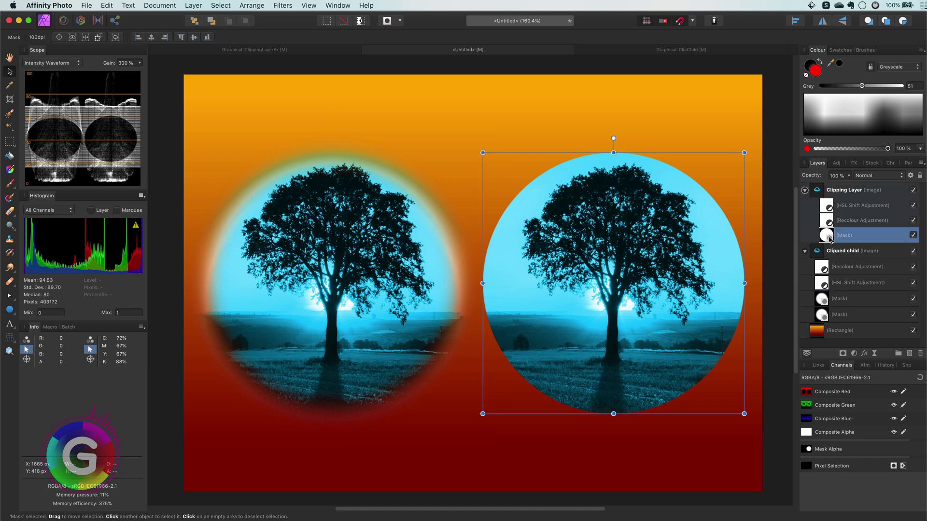
{"action": "left_click", "coordinate": [921, 354]}
{"action": "left_click", "coordinate": [823, 299]}
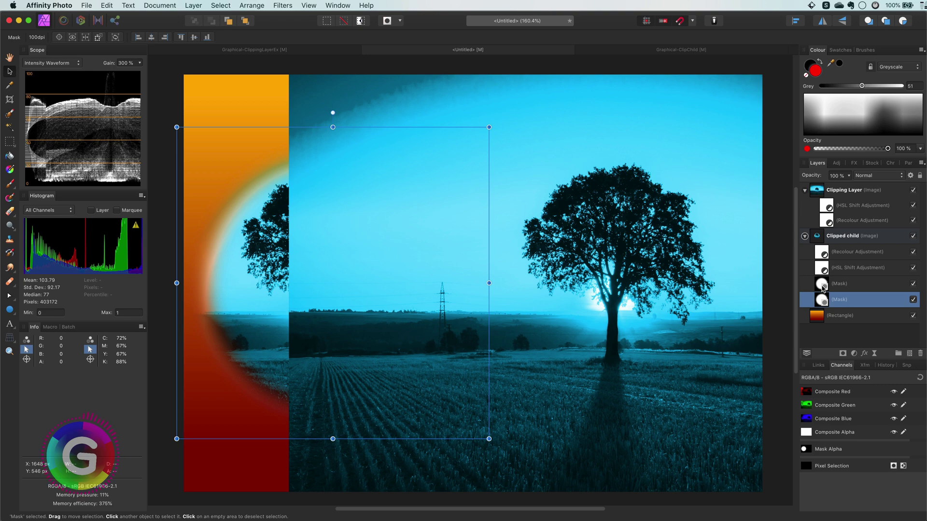
{"action": "left_click_drag", "start_coordinate": [821, 288], "coordinate": [828, 224]}
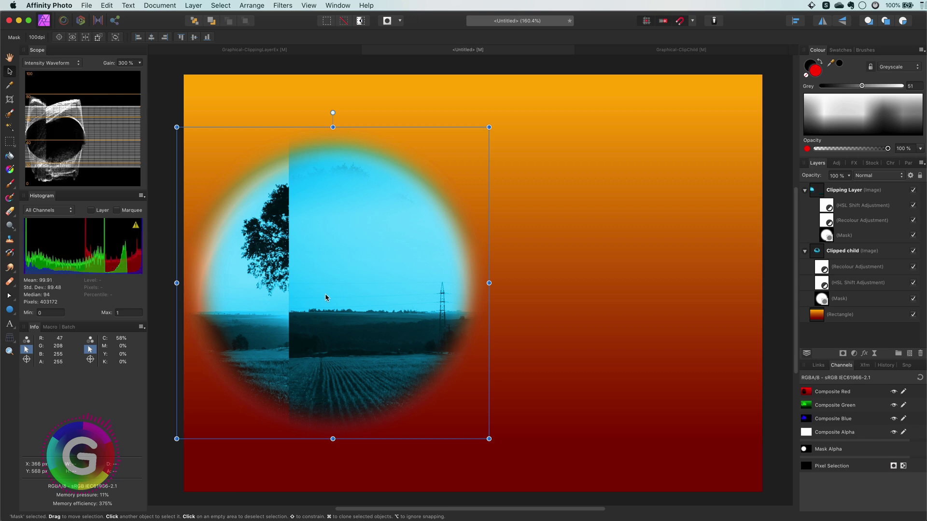
Move the soft-edged circle copy over the right photo and resize it to fit
{"action": "left_click_drag", "start_coordinate": [322, 294], "coordinate": [610, 312]}
{"action": "key", "text": "super+a"}
{"action": "scroll", "coordinate": [742, 359], "scroll_direction": "down", "scroll_amount": 5}
{"action": "left_click_drag", "start_coordinate": [332, 434], "coordinate": [381, 413]}
{"action": "left_click", "coordinate": [614, 372]}
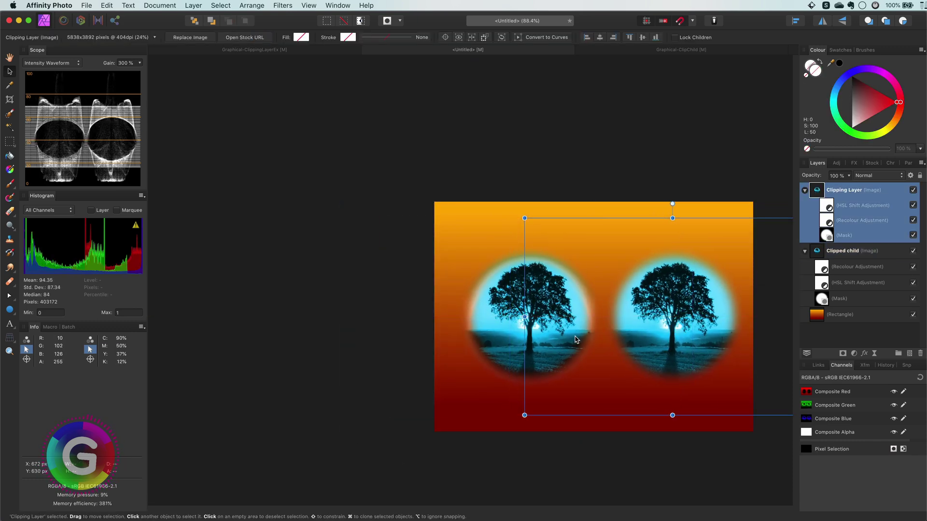
Move the left photo's Mask directly under Clipped child, above its colour adjustments
{"action": "left_click", "coordinate": [511, 328]}
{"action": "key", "text": "super+0"}
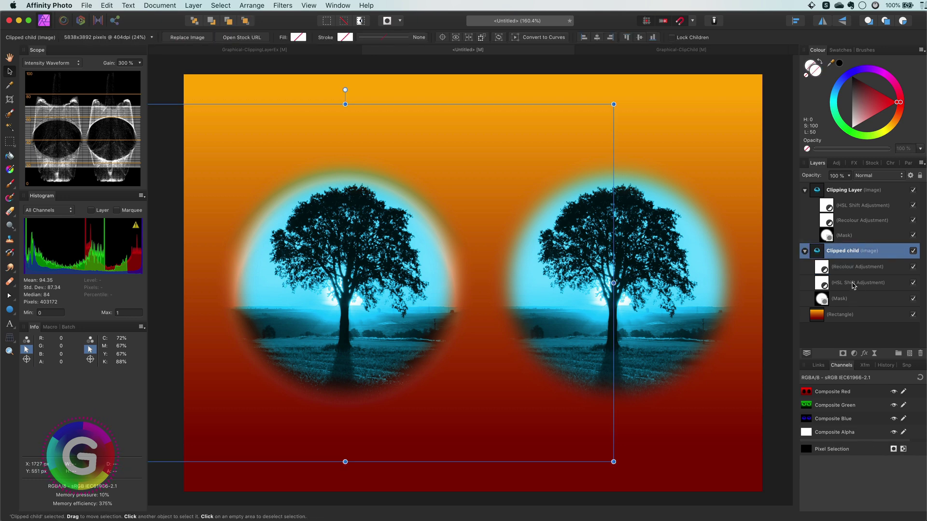
{"action": "left_click_drag", "start_coordinate": [826, 300], "coordinate": [846, 264]}
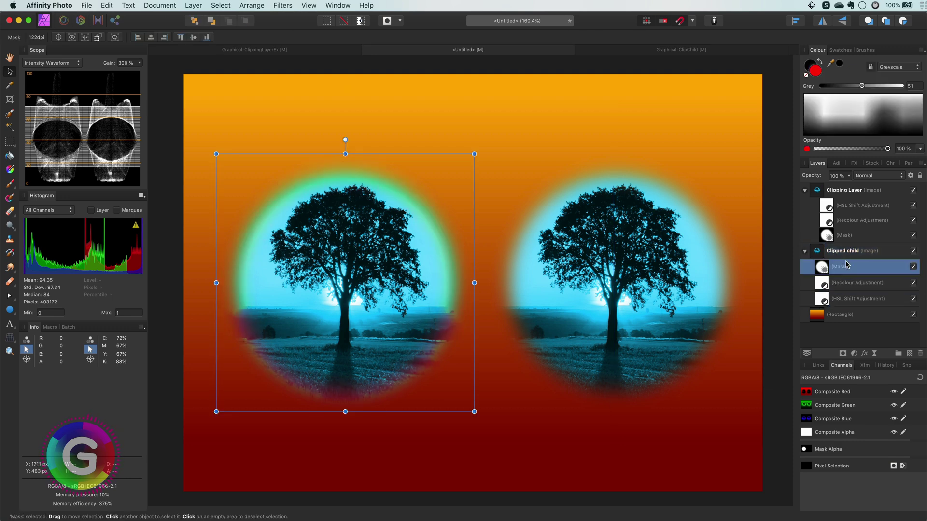
Add a Curves adjustment with the Green channel's black point dragged right
{"action": "left_click", "coordinate": [854, 354]}
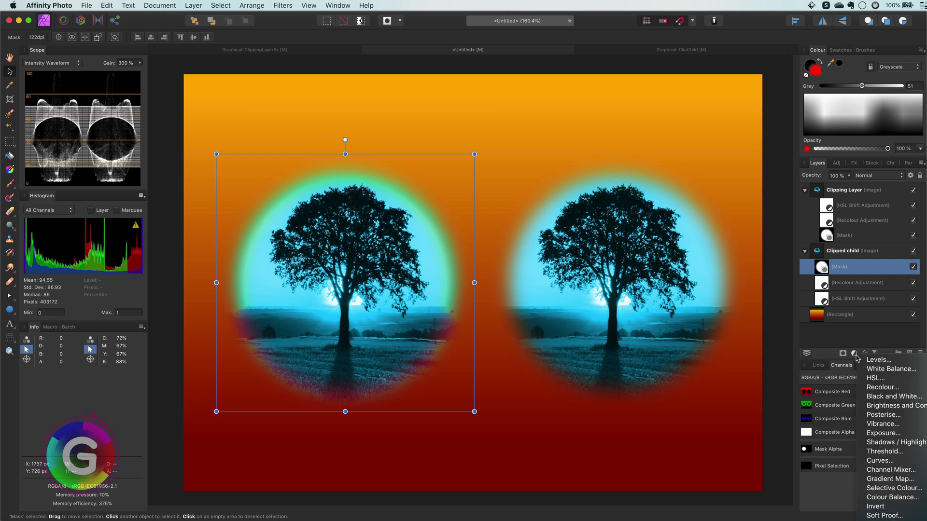
{"action": "left_click", "coordinate": [881, 460]}
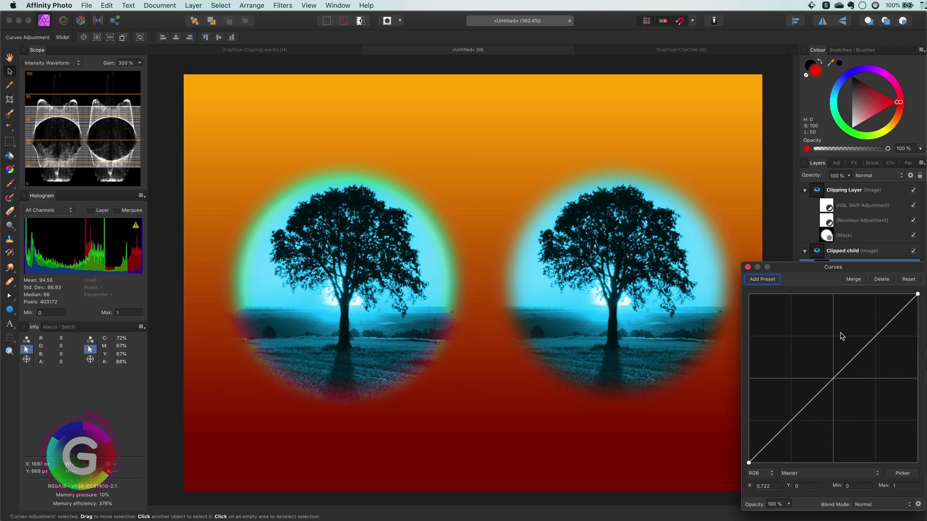
{"action": "left_click", "coordinate": [829, 474]}
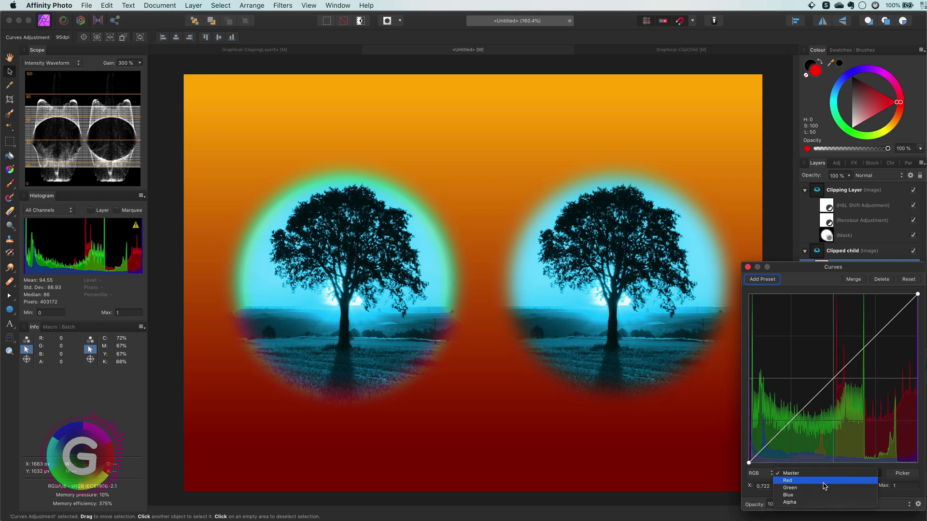
{"action": "left_click", "coordinate": [823, 488]}
{"action": "left_click_drag", "start_coordinate": [749, 463], "coordinate": [865, 466]}
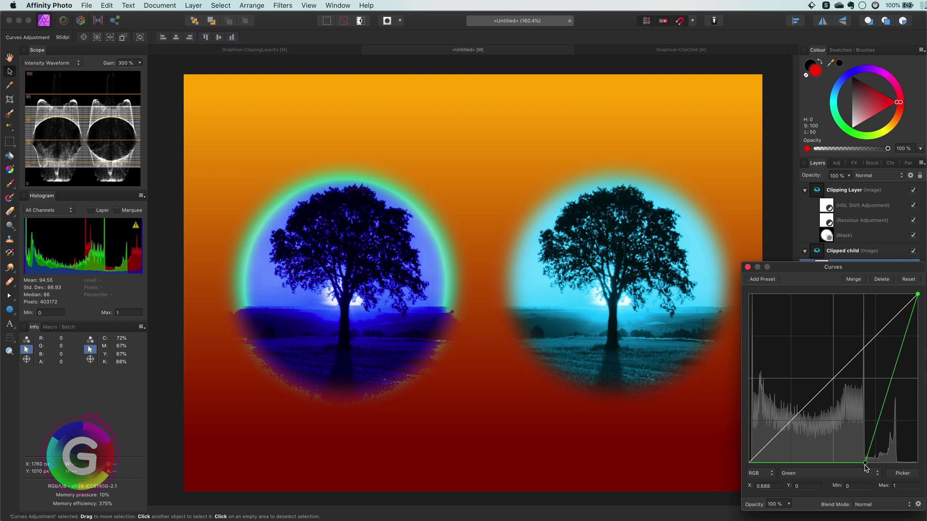
{"action": "left_click", "coordinate": [748, 268]}
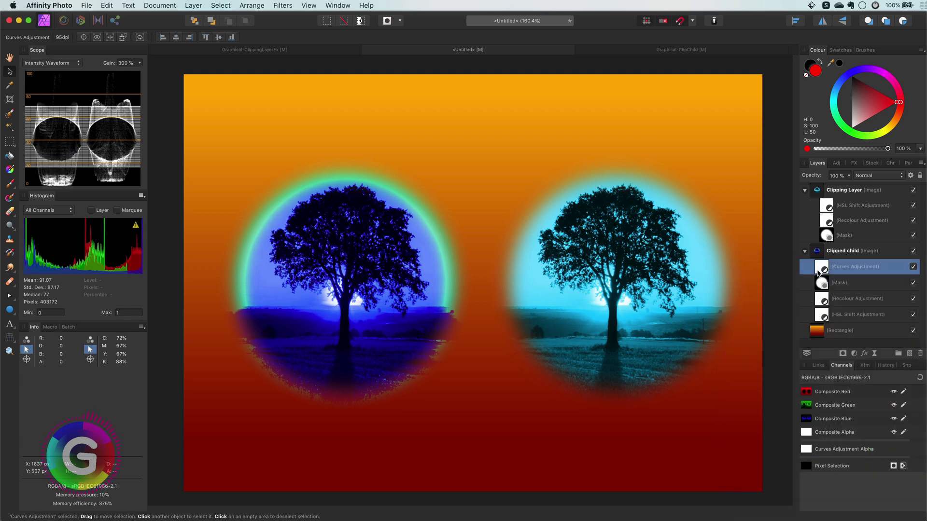
{"action": "right_click", "coordinate": [820, 266]}
{"action": "left_click", "coordinate": [864, 348]}
{"action": "left_click_drag", "start_coordinate": [822, 272], "coordinate": [830, 237]}
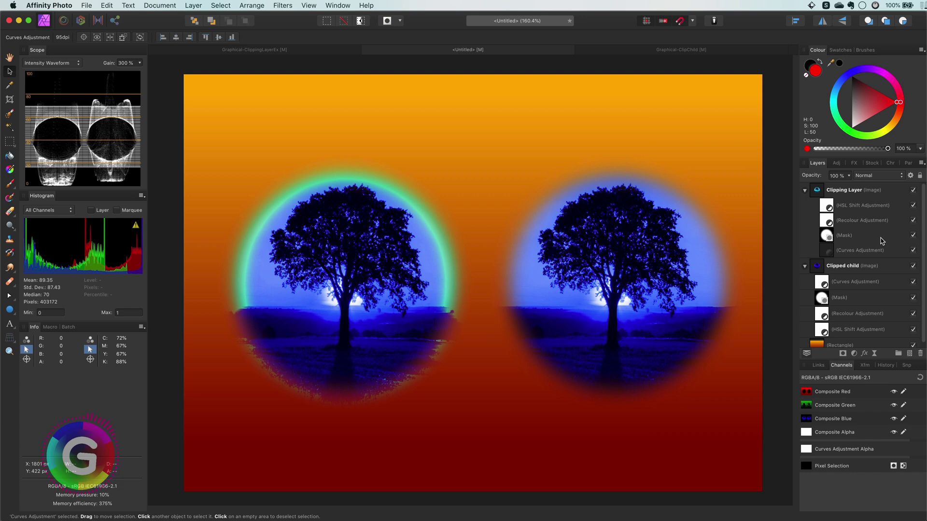
{"action": "left_click", "coordinate": [859, 253]}
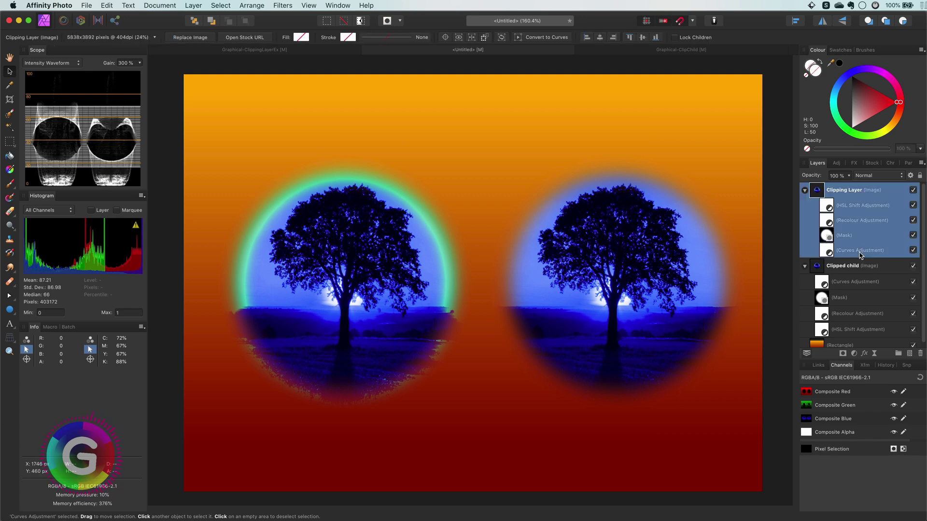
{"action": "left_click", "coordinate": [829, 253]}
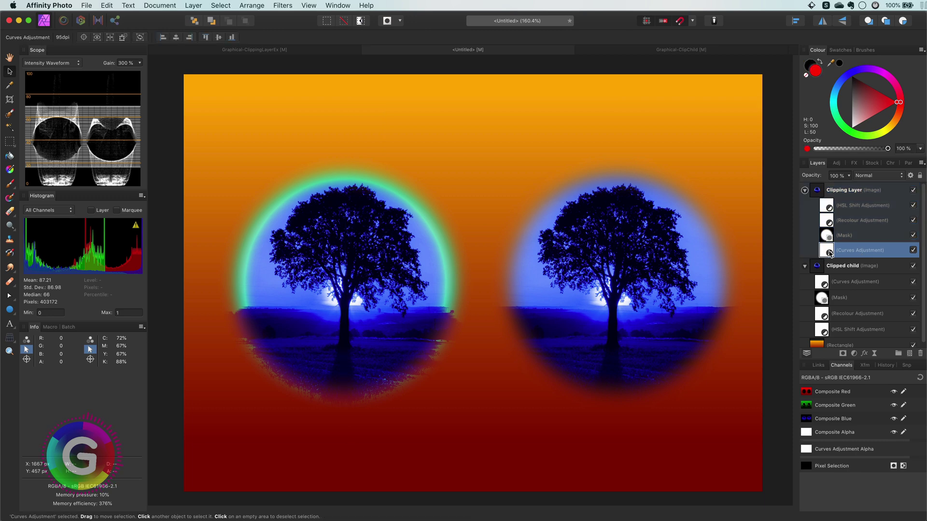
Hide the Clipping Layer tree and collapse its child layers
{"action": "left_click", "coordinate": [842, 193]}
{"action": "left_click", "coordinate": [912, 190]}
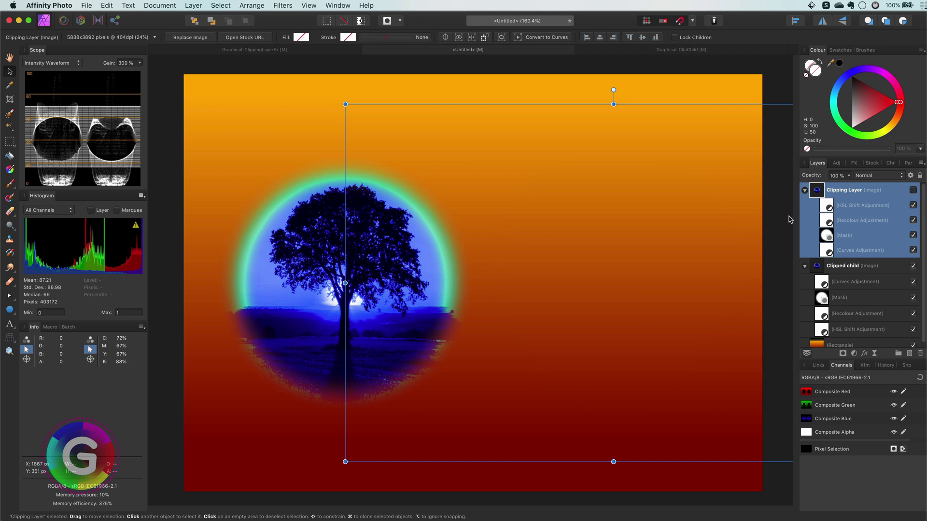
{"action": "left_click", "coordinate": [804, 191]}
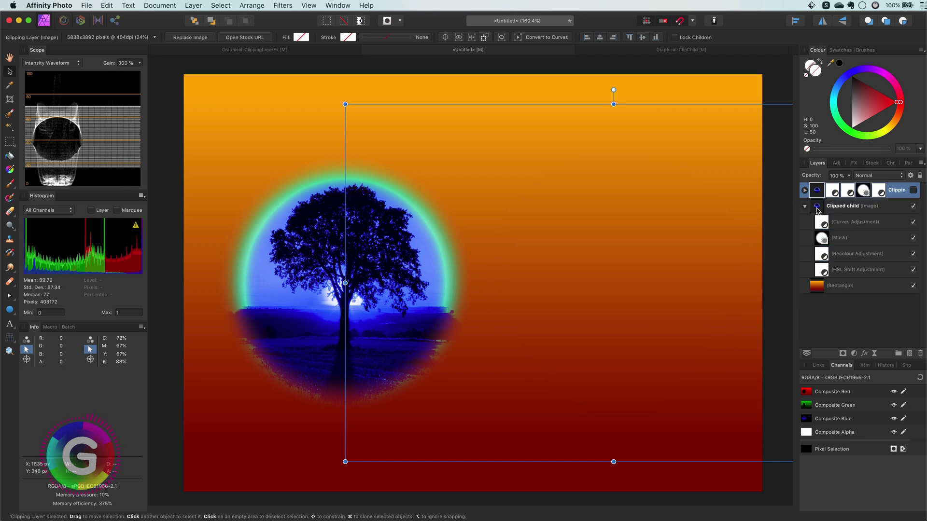
Duplicate the Clipped child layer and move the copied circle to the right of the original
{"action": "left_click", "coordinate": [817, 210]}
{"action": "right_click", "coordinate": [817, 210]}
{"action": "left_click", "coordinate": [848, 285]}
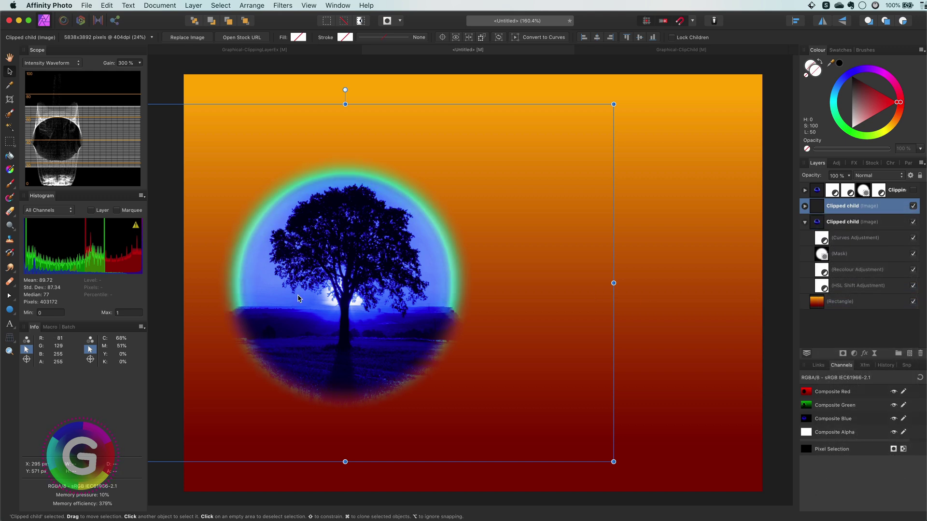
{"action": "left_click_drag", "start_coordinate": [327, 299], "coordinate": [596, 300]}
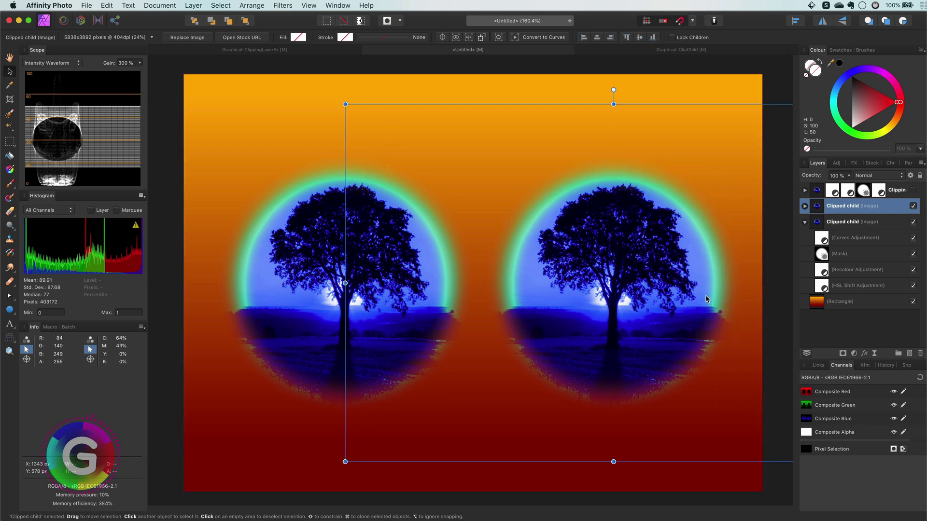
{"action": "left_click", "coordinate": [804, 206]}
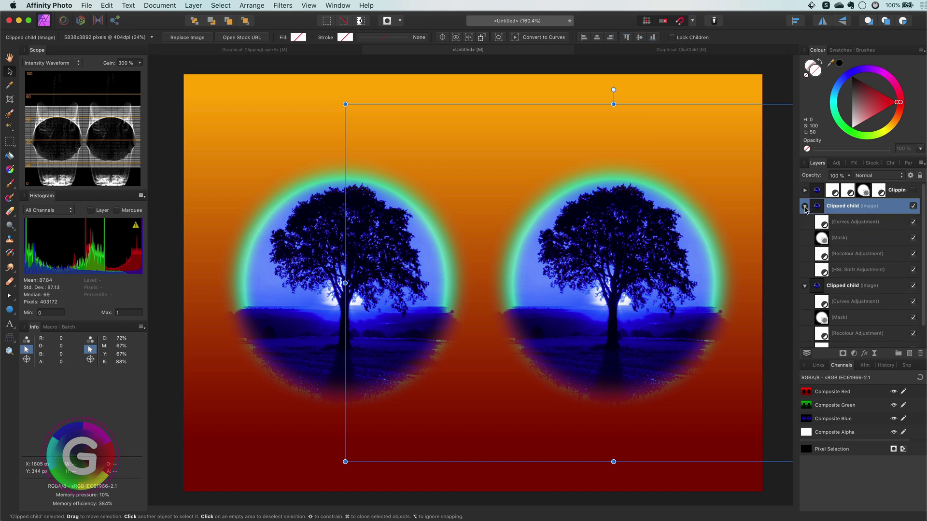
Pull the copy's four adjustments, Curves through HSL Shift, to the top level and group them with the copied image
{"action": "left_click", "coordinate": [825, 223]}
{"action": "left_click", "coordinate": [826, 269], "text": "shift"}
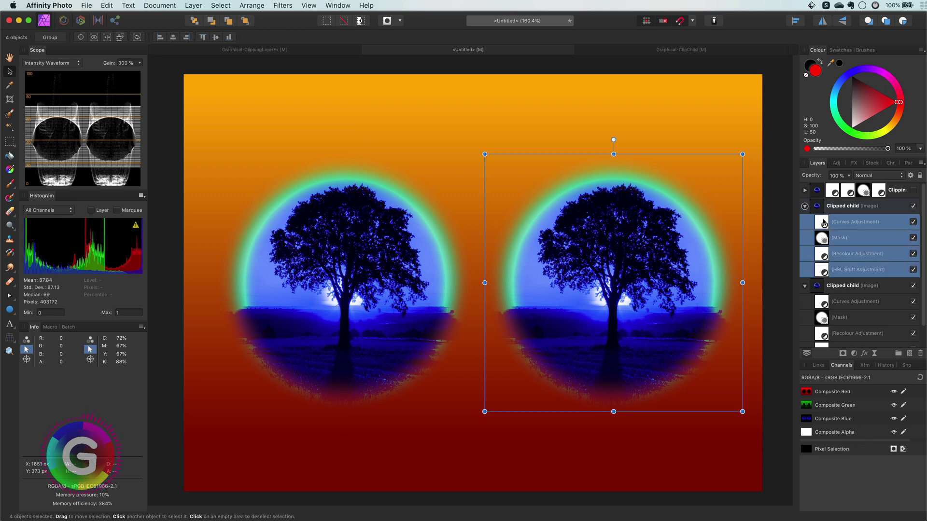
{"action": "left_click_drag", "start_coordinate": [823, 221], "coordinate": [830, 201]}
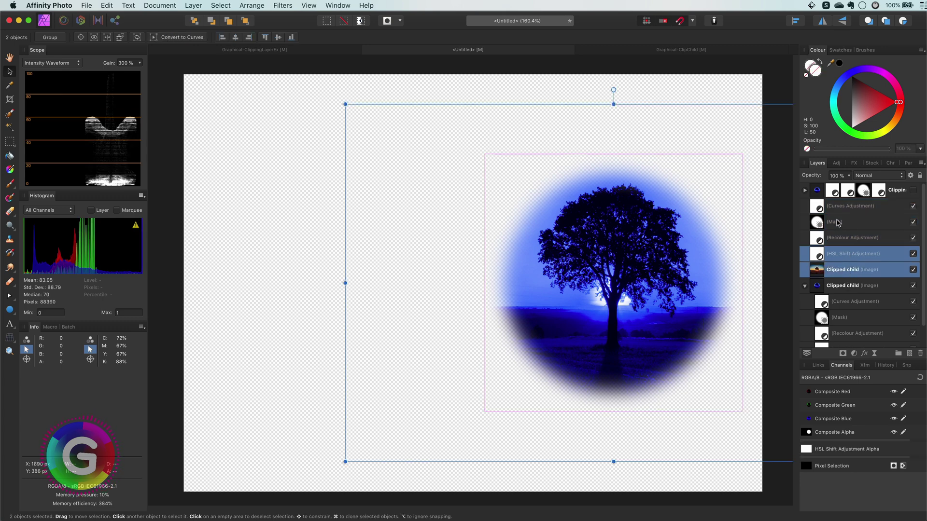
{"action": "left_click", "coordinate": [841, 274], "text": "shift"}
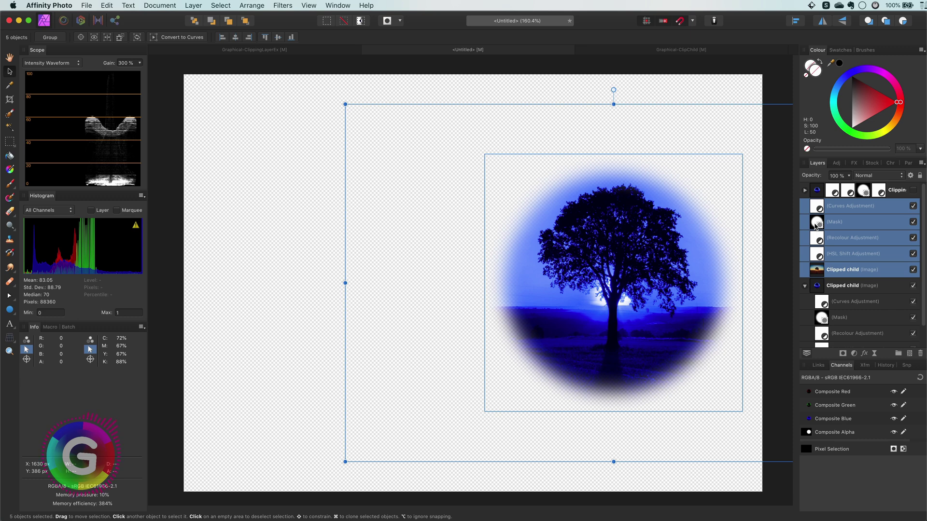
{"action": "right_click", "coordinate": [815, 227]}
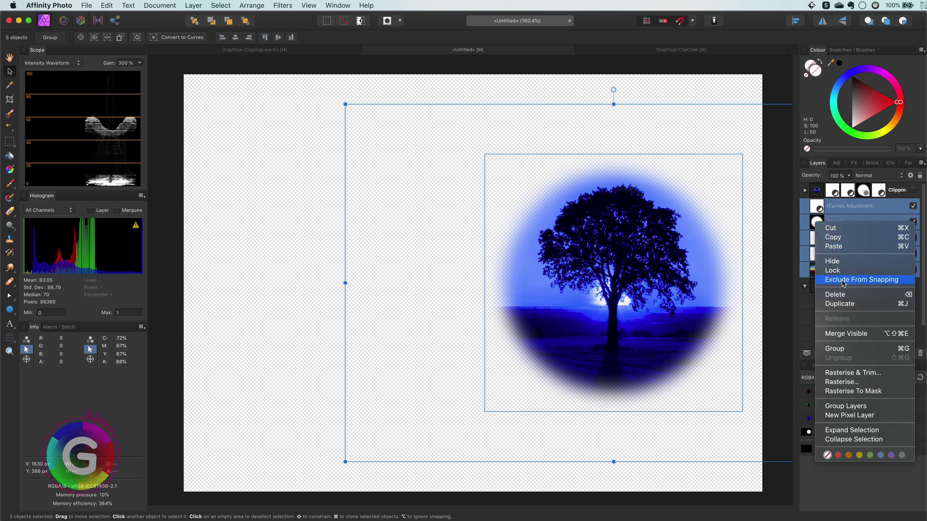
{"action": "left_click", "coordinate": [845, 348]}
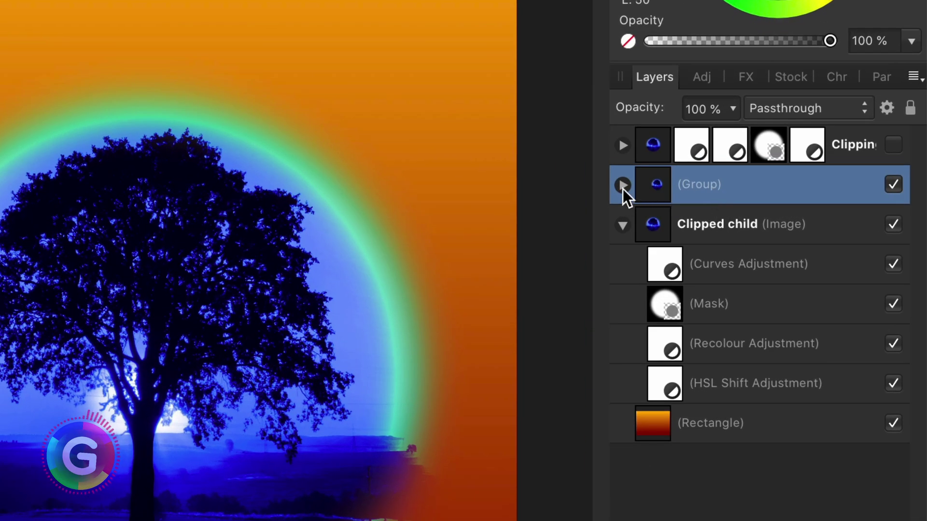
Change the new Group's blend mode from Passthrough to Normal
{"action": "left_click", "coordinate": [622, 189]}
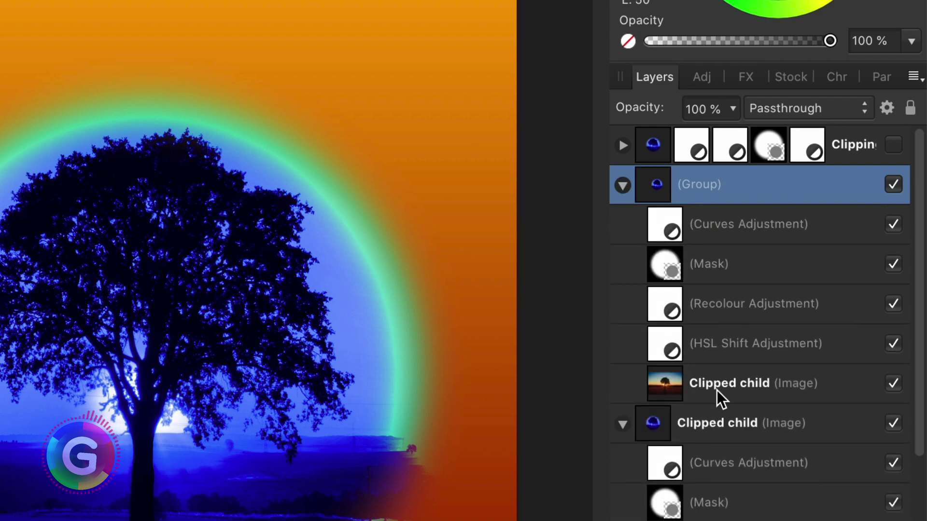
{"action": "left_click", "coordinate": [659, 381]}
{"action": "left_click", "coordinate": [622, 426]}
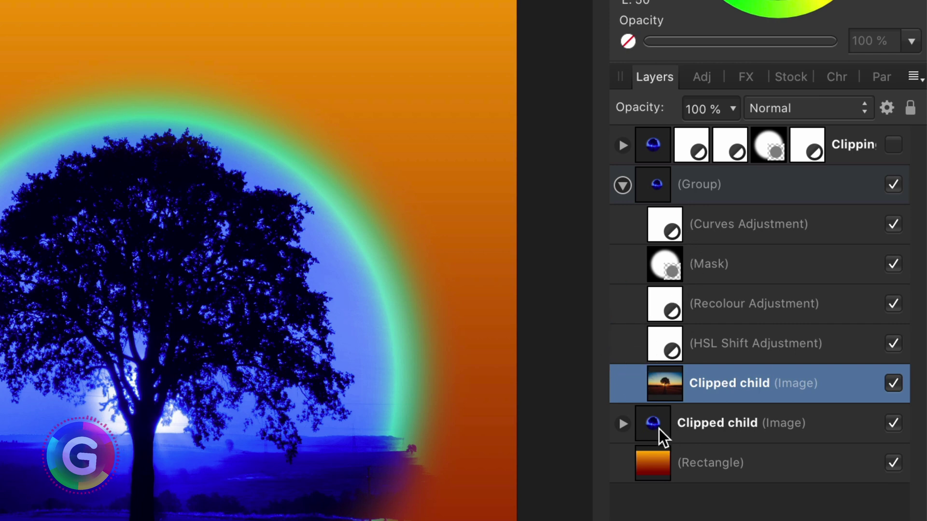
{"action": "left_click", "coordinate": [670, 190]}
{"action": "left_click", "coordinate": [815, 106]}
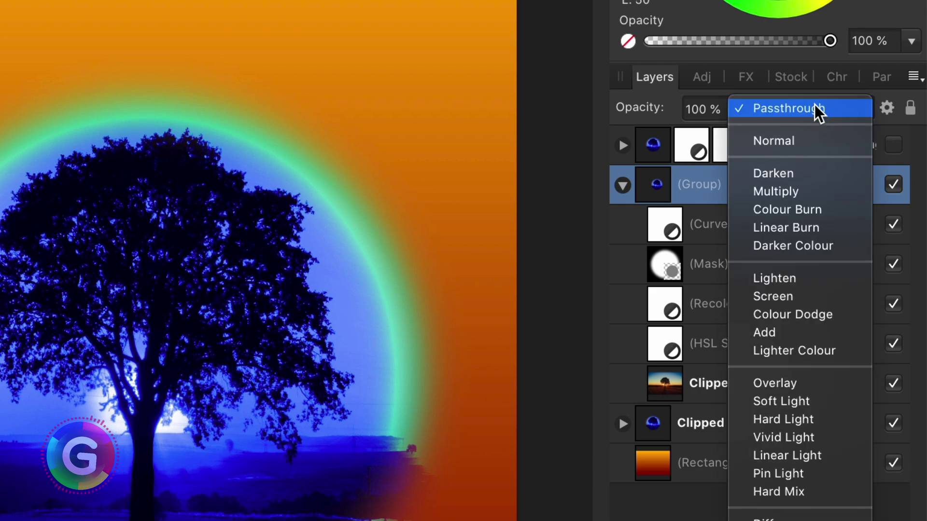
{"action": "left_click", "coordinate": [812, 140]}
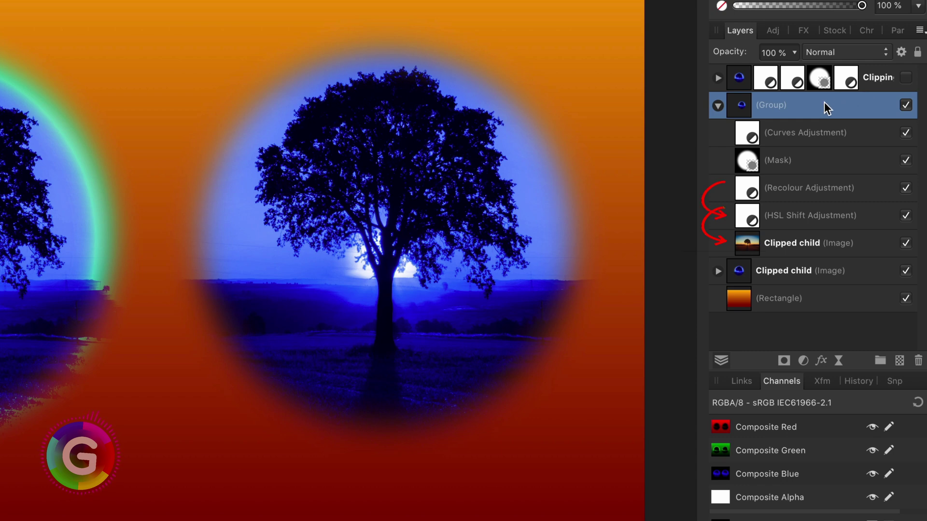
Show the Clipping Layer tree again, toggle the Group on and off to compare, and leave it hidden
{"action": "left_click", "coordinate": [717, 106]}
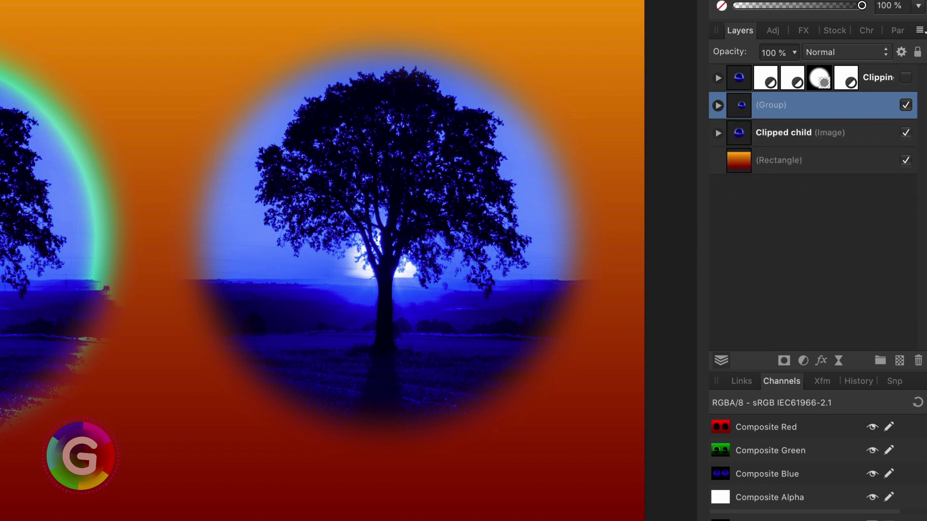
{"action": "left_click", "coordinate": [906, 78]}
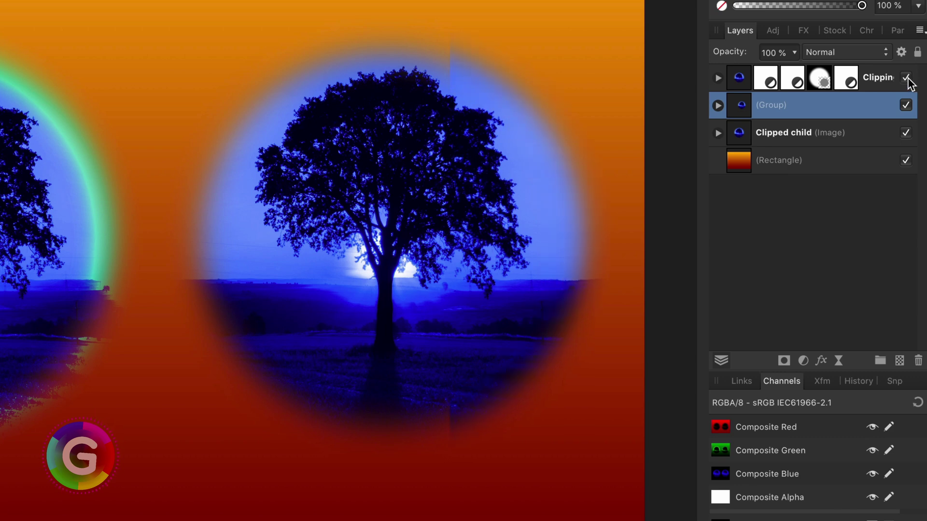
{"action": "left_click", "coordinate": [906, 106]}
{"action": "left_click", "coordinate": [906, 105]}
{"action": "left_click", "coordinate": [909, 110]}
{"action": "left_click", "coordinate": [909, 109]}
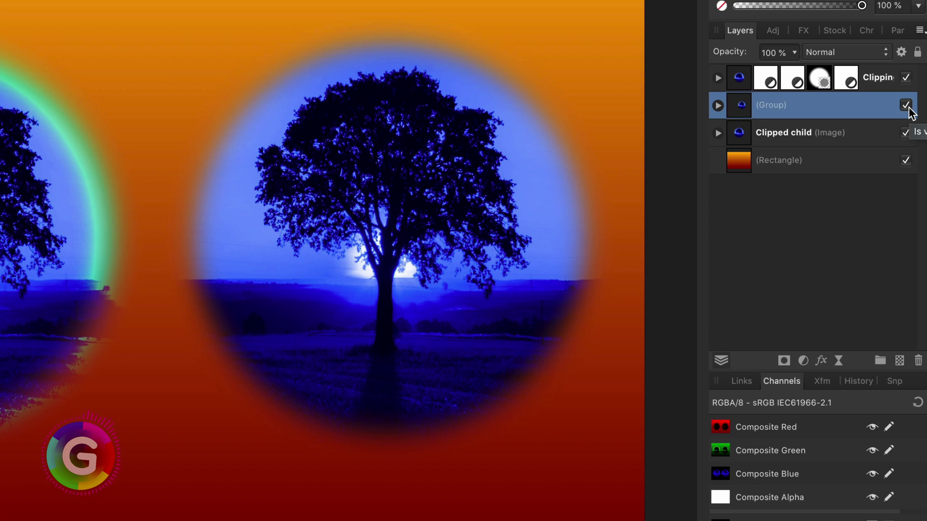
{"action": "left_click", "coordinate": [909, 109]}
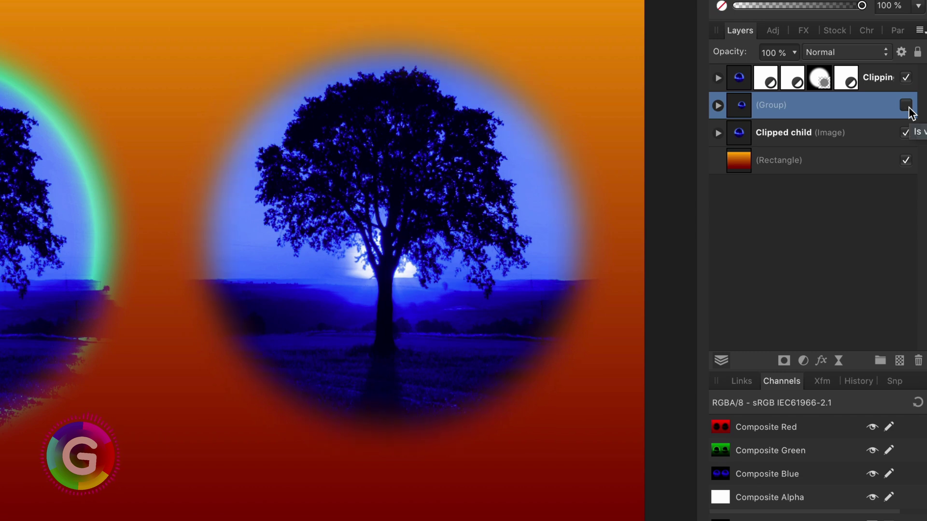
{"action": "left_click", "coordinate": [909, 109]}
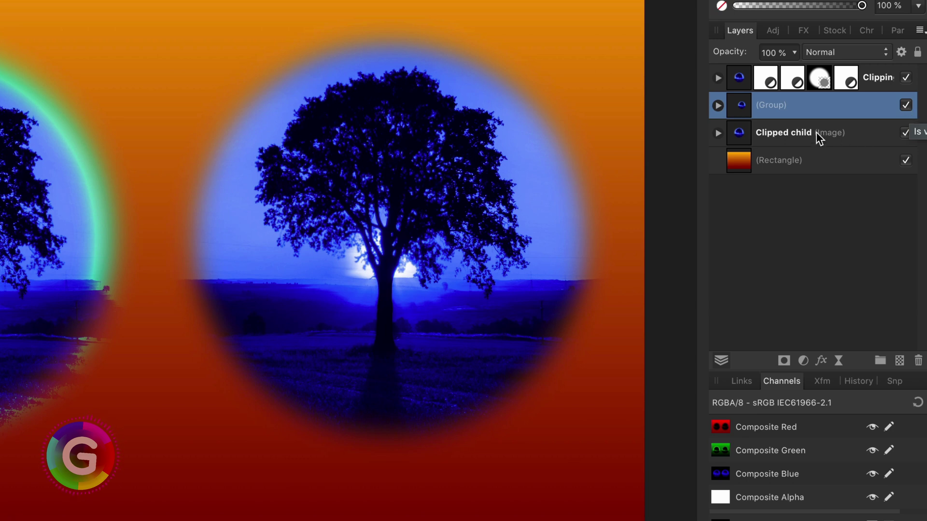
{"action": "left_click", "coordinate": [905, 106]}
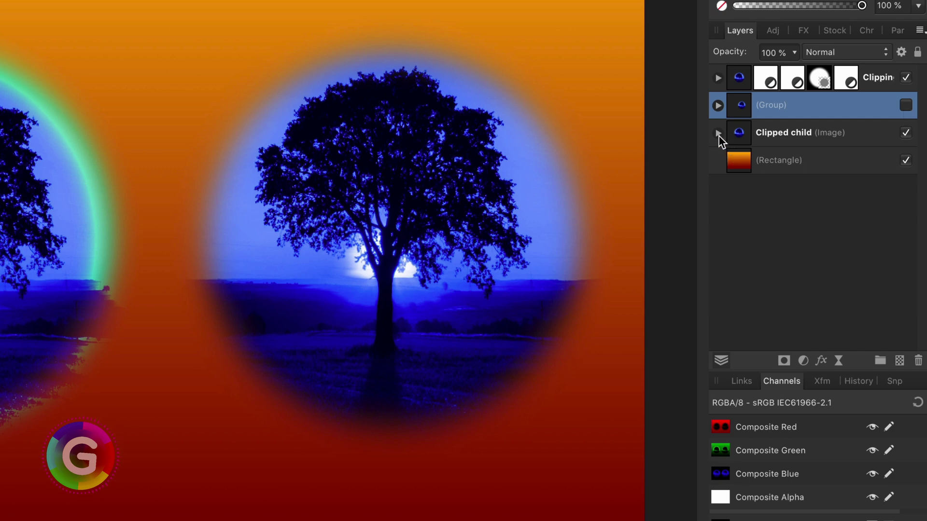
{"action": "left_click", "coordinate": [718, 135]}
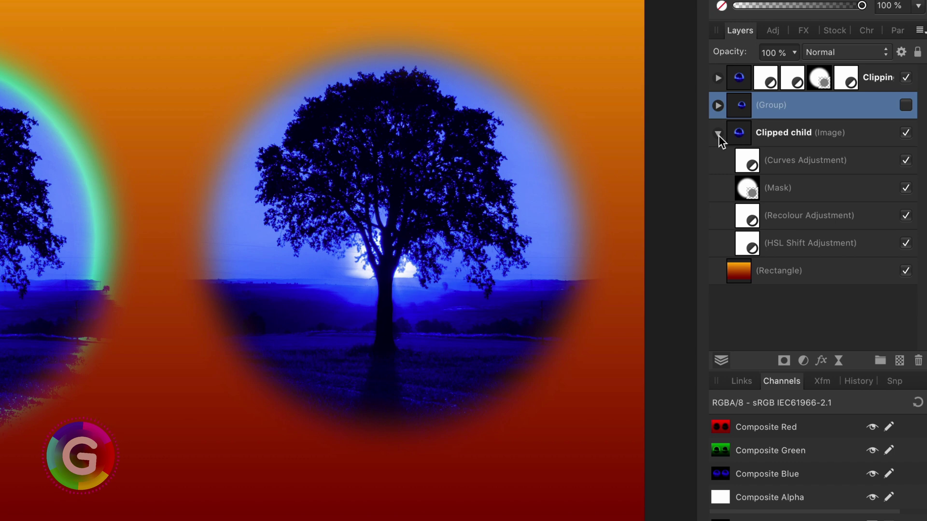
Set the Clipped child's Mask blend mode to Erase, then deselect to view the result
{"action": "left_click", "coordinate": [774, 192]}
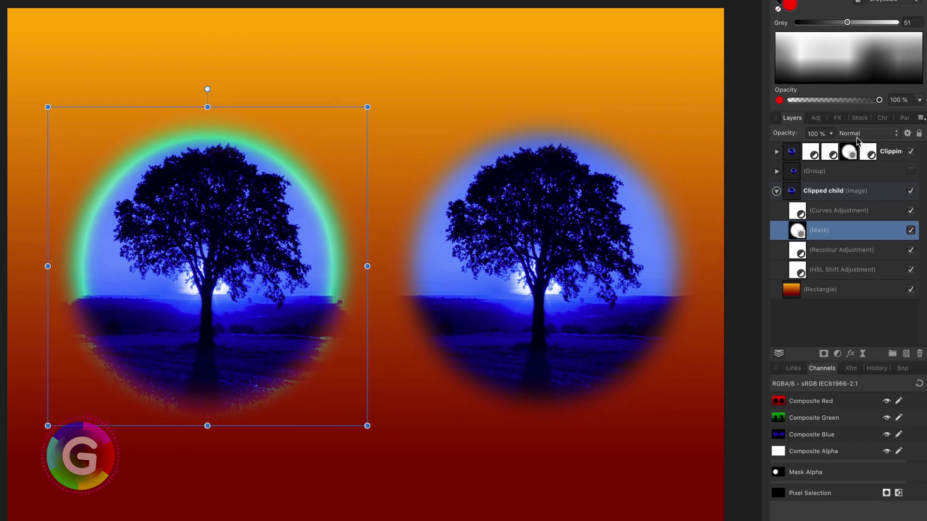
{"action": "left_click", "coordinate": [857, 136]}
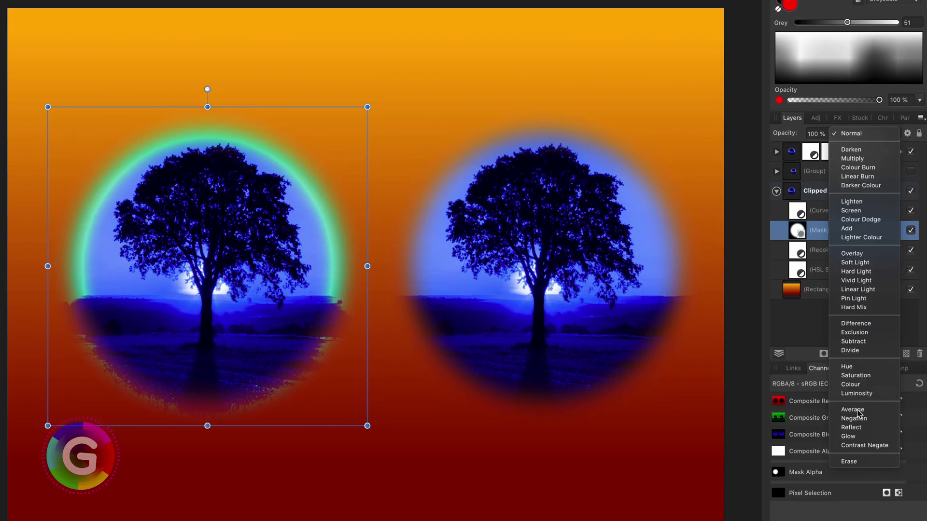
{"action": "left_click", "coordinate": [859, 462]}
{"action": "left_click", "coordinate": [669, 198]}
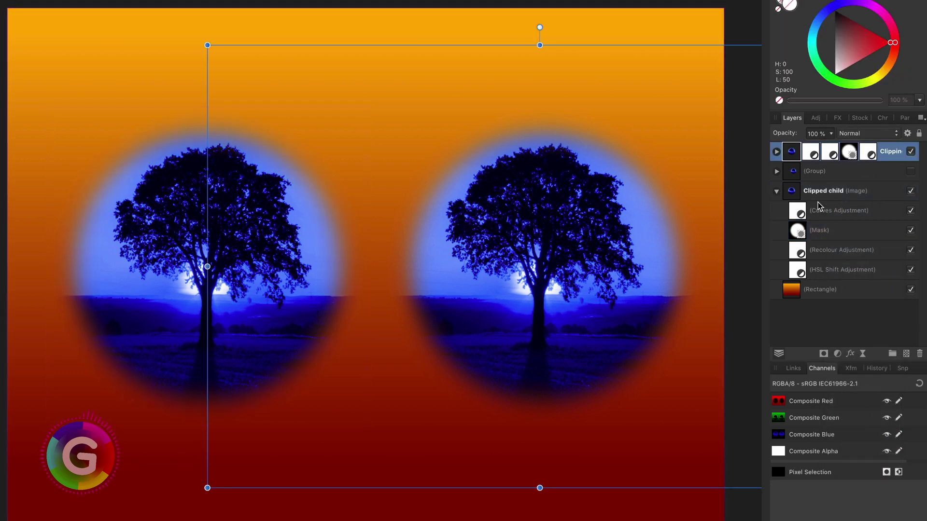
{"action": "left_click", "coordinate": [830, 198]}
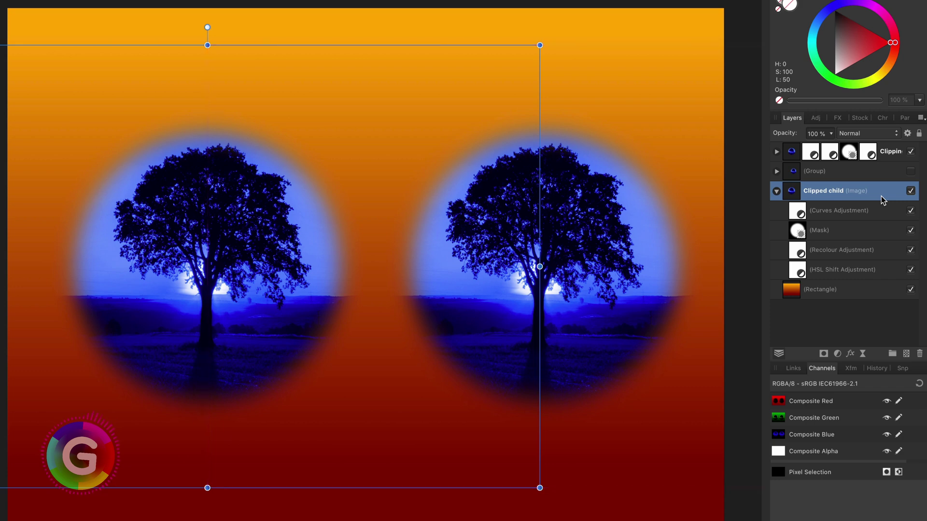
{"action": "left_click", "coordinate": [831, 326]}
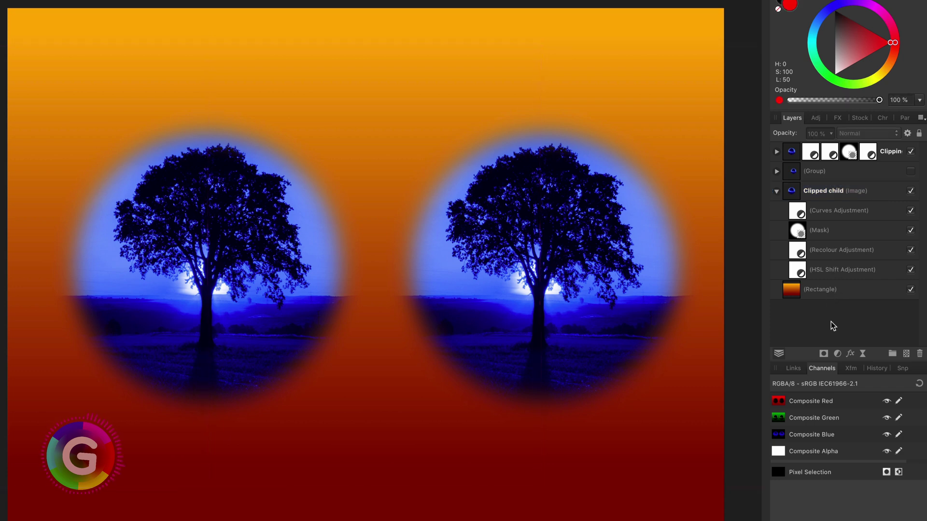